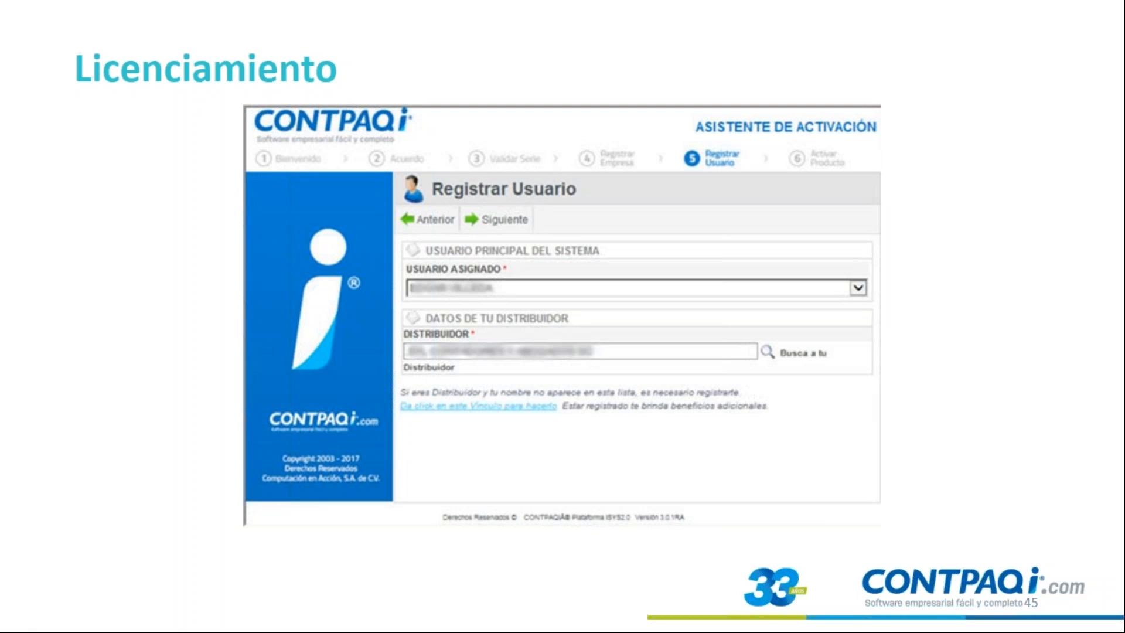
{"action": "key", "text": "Right"}
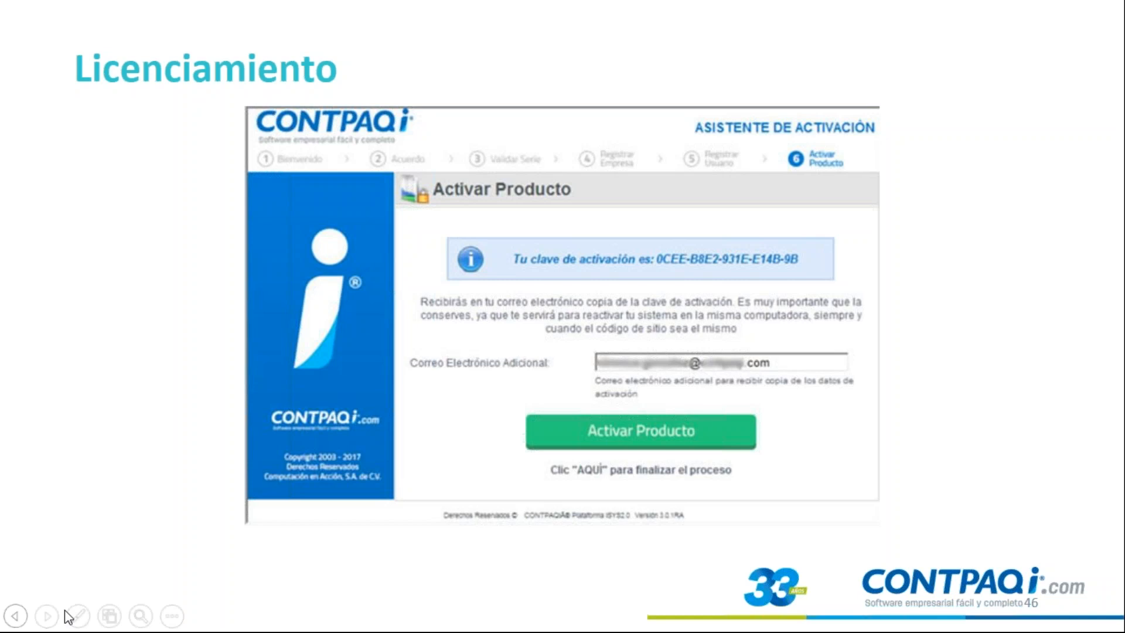
{"action": "left_click", "coordinate": [927, 349]}
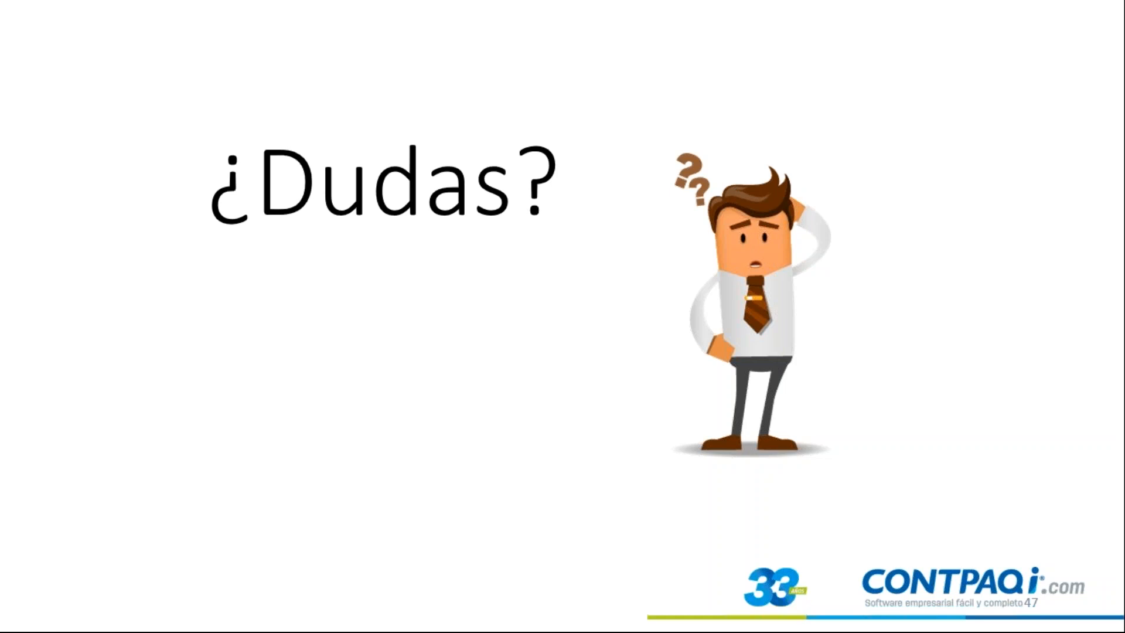
- Switch to CONTPAQi Contabilidad, close the open movement together with its policy, and minimize the Últimas noticias window
{"action": "key", "text": "alt+Tab"}
{"action": "key", "text": "alt+Tab"}
{"action": "key", "text": "alt+Tab"}
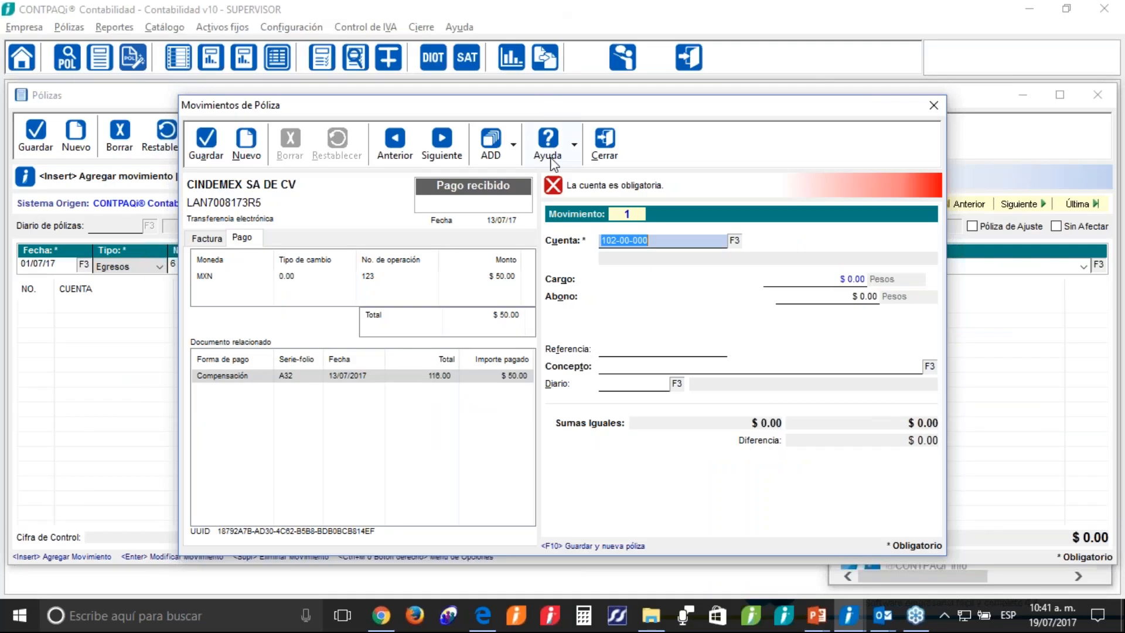
{"action": "left_click", "coordinate": [606, 143]}
{"action": "left_click", "coordinate": [557, 329]}
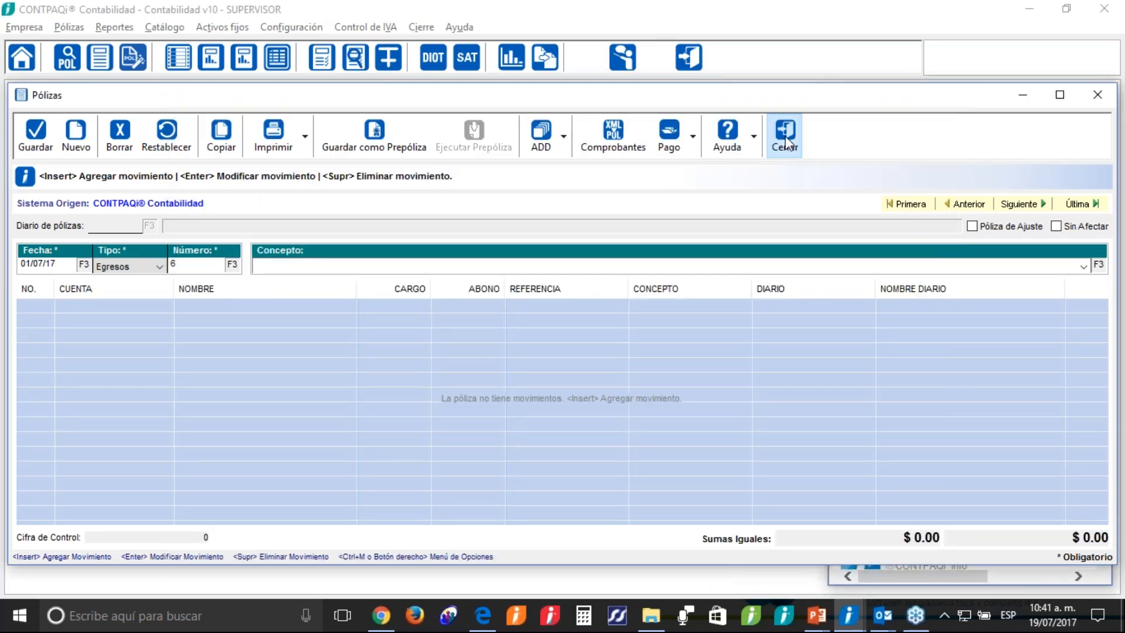
{"action": "left_click", "coordinate": [786, 141]}
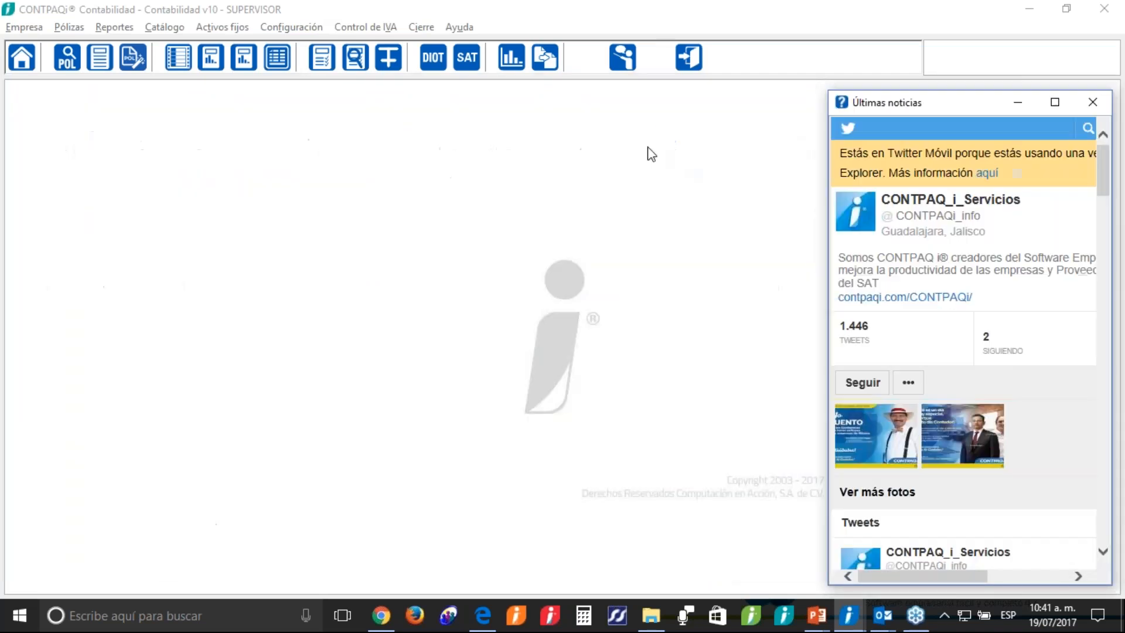
{"action": "left_click", "coordinate": [1019, 103]}
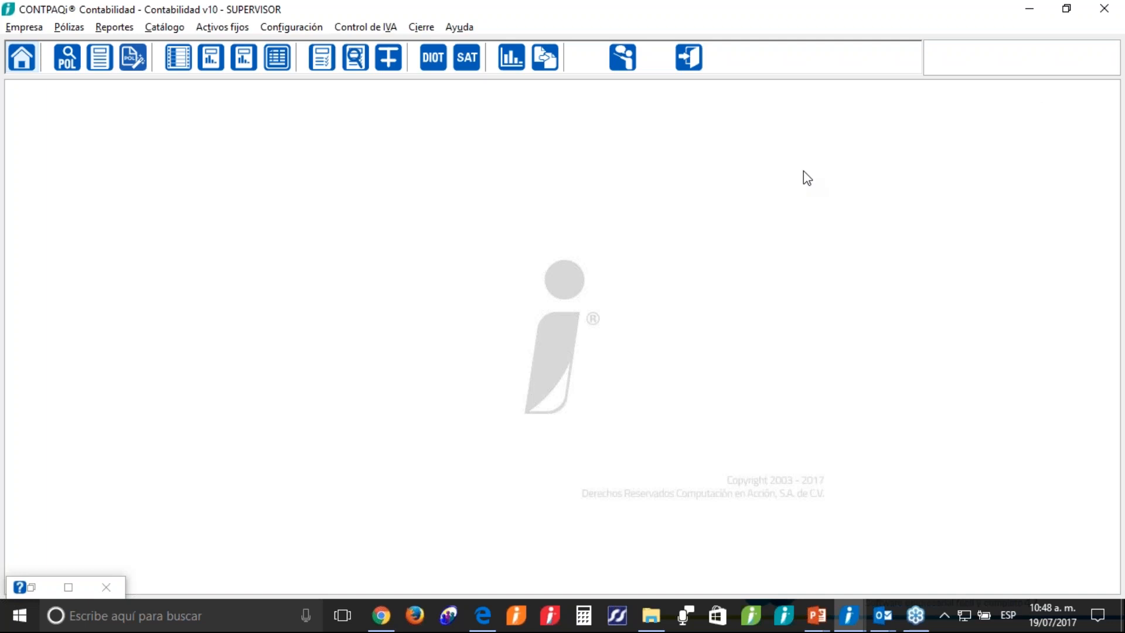
- Start a new Egresos policy dated 01/07/17 with number 7 and bring up its document association
{"action": "left_click", "coordinate": [68, 27]}
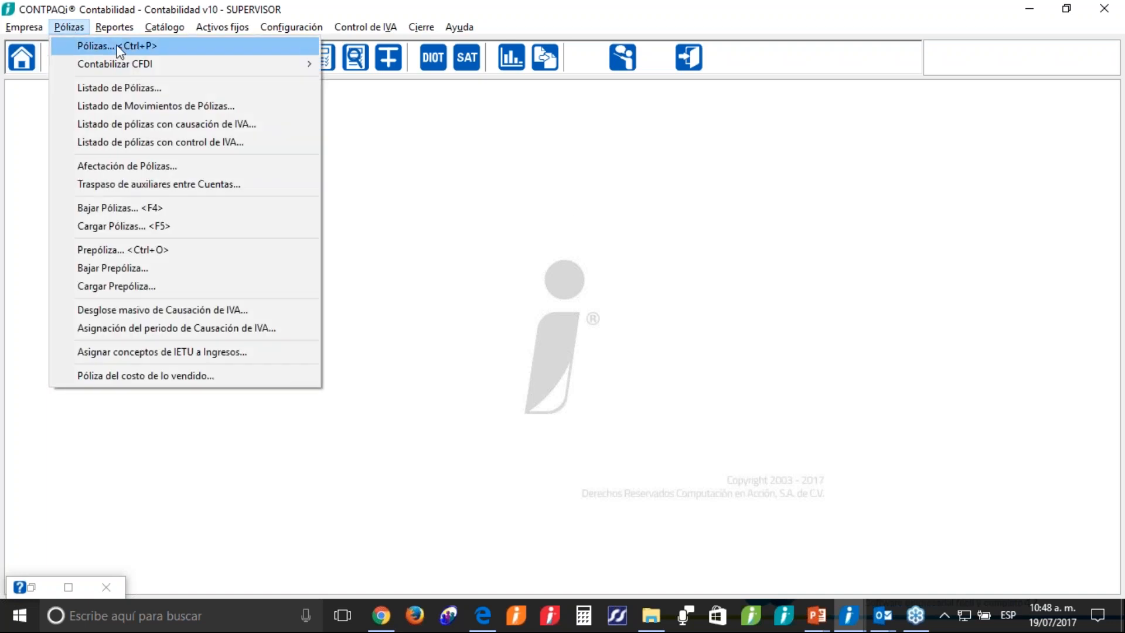
{"action": "left_click", "coordinate": [109, 47]}
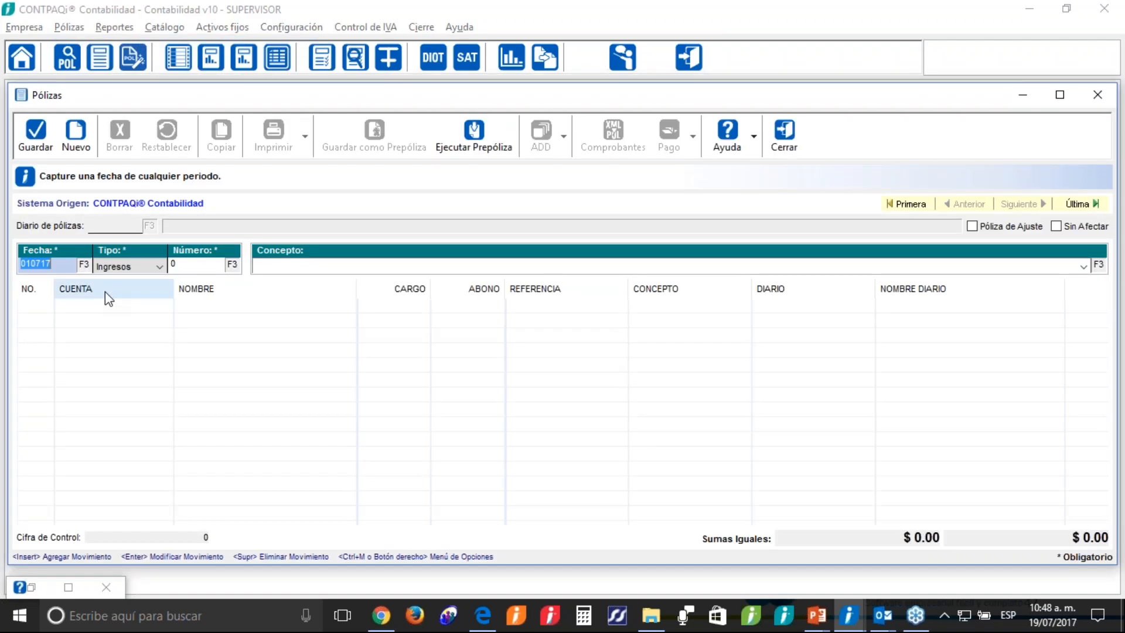
{"action": "key", "text": "Tab"}
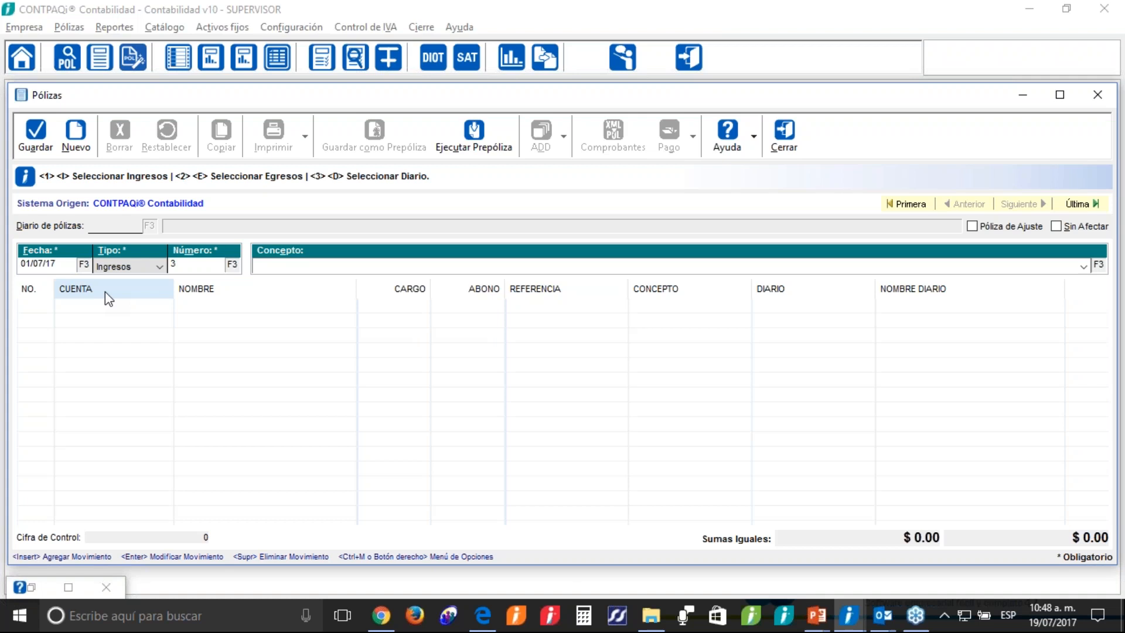
{"action": "left_click", "coordinate": [155, 269]}
{"action": "left_click", "coordinate": [140, 291]}
{"action": "key", "text": "Tab"}
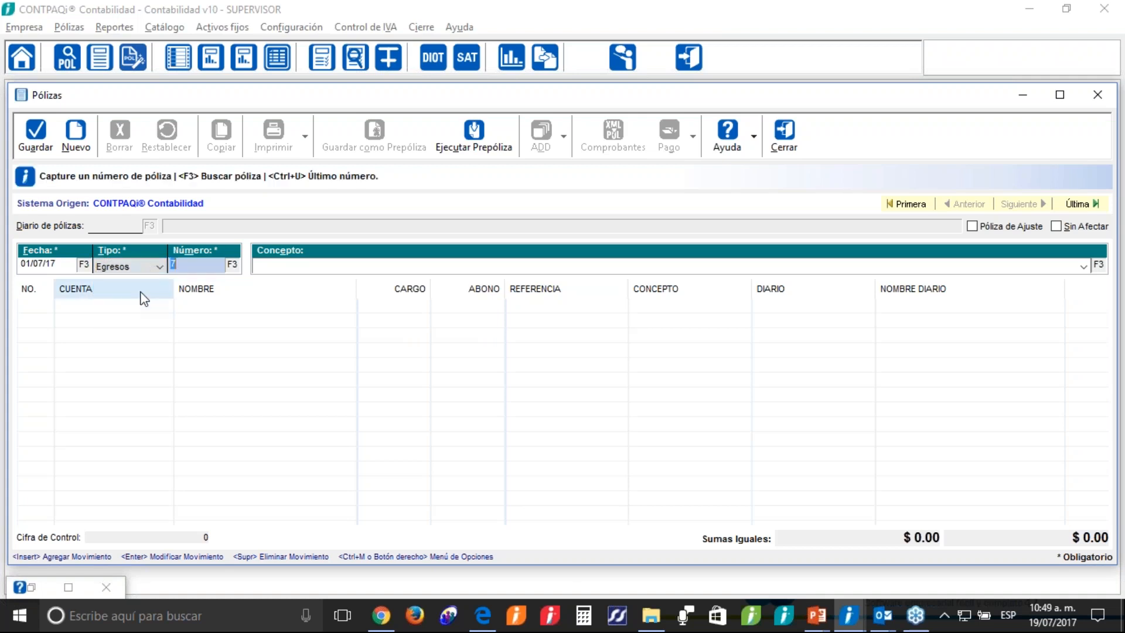
{"action": "key", "text": "Tab"}
{"action": "key", "text": "Tab"}
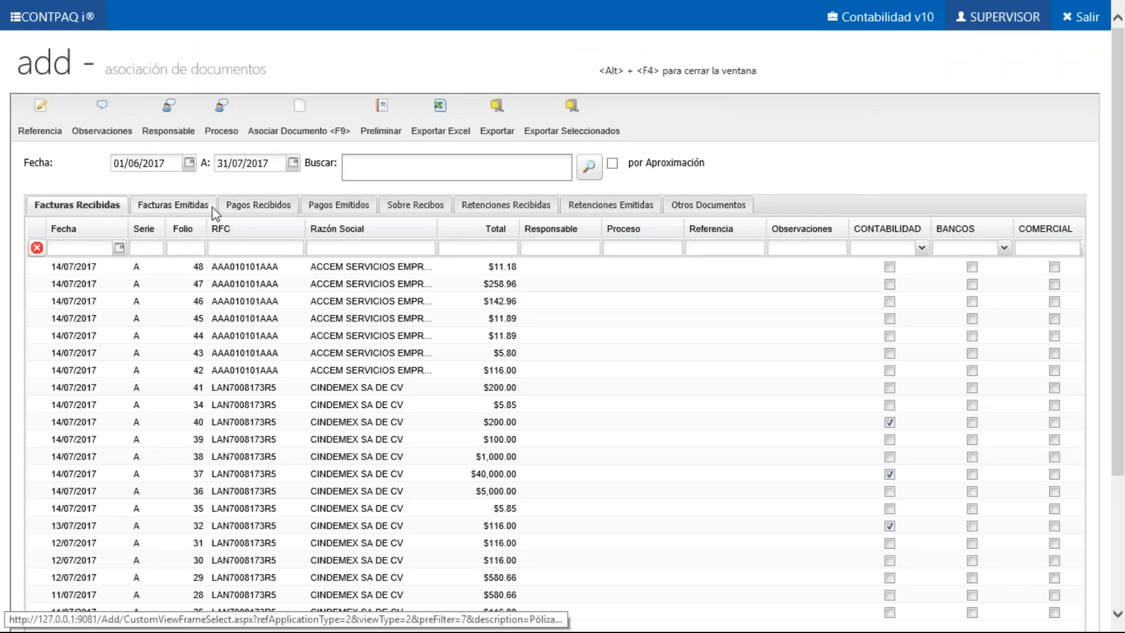
- List the received payments and select the 13/07/2017 payment with folio 32
{"action": "left_click", "coordinate": [259, 209]}
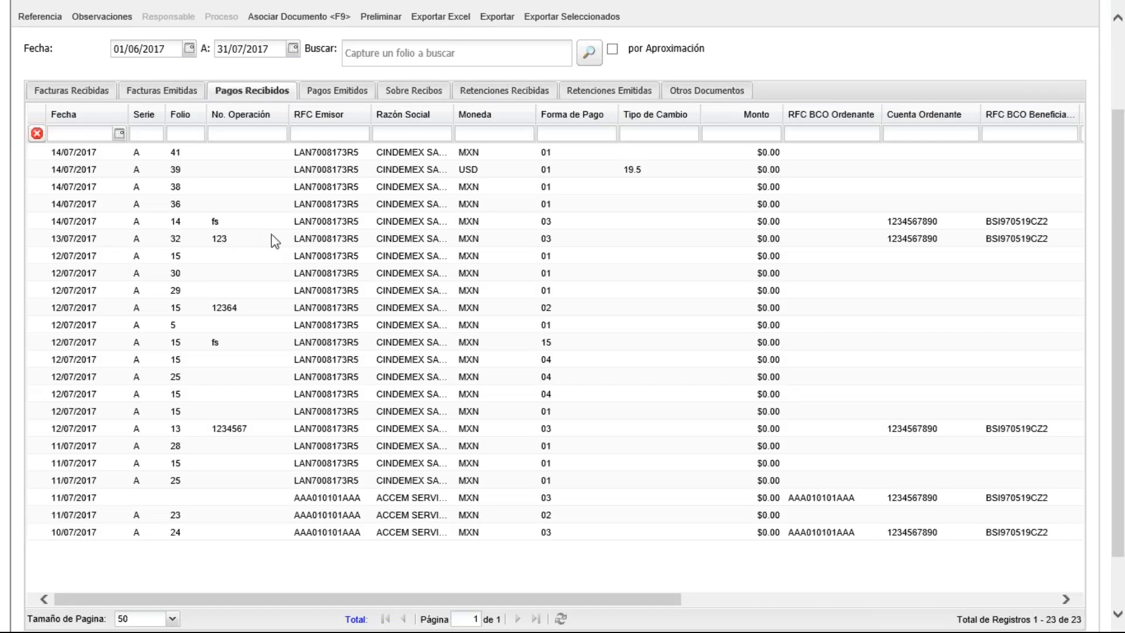
{"action": "right_click", "coordinate": [222, 239]}
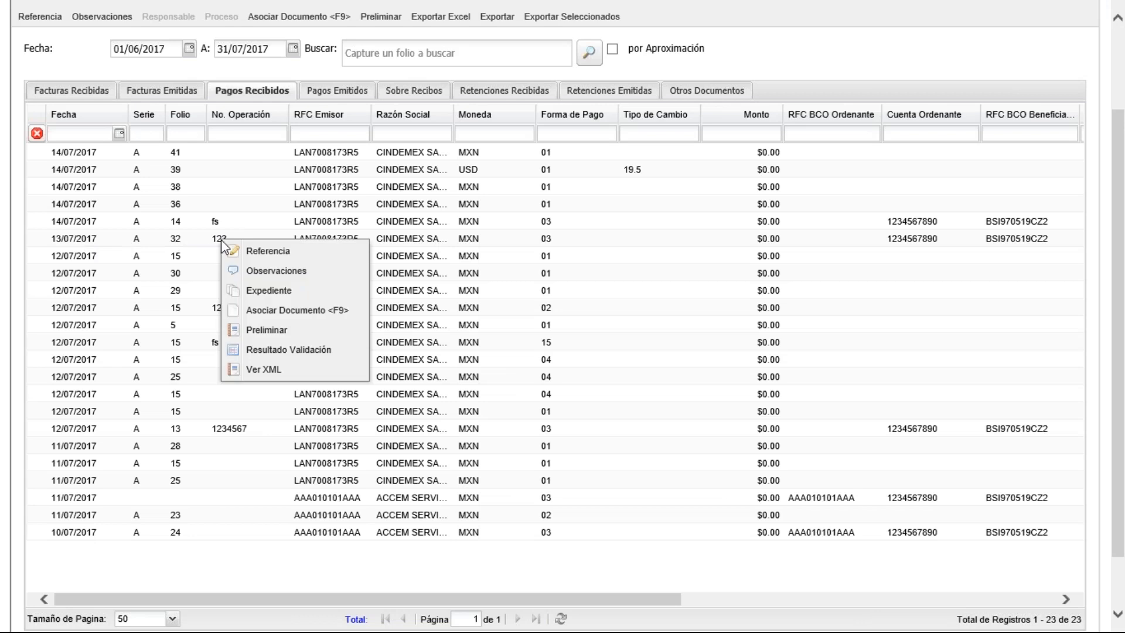
{"action": "left_click", "coordinate": [233, 239]}
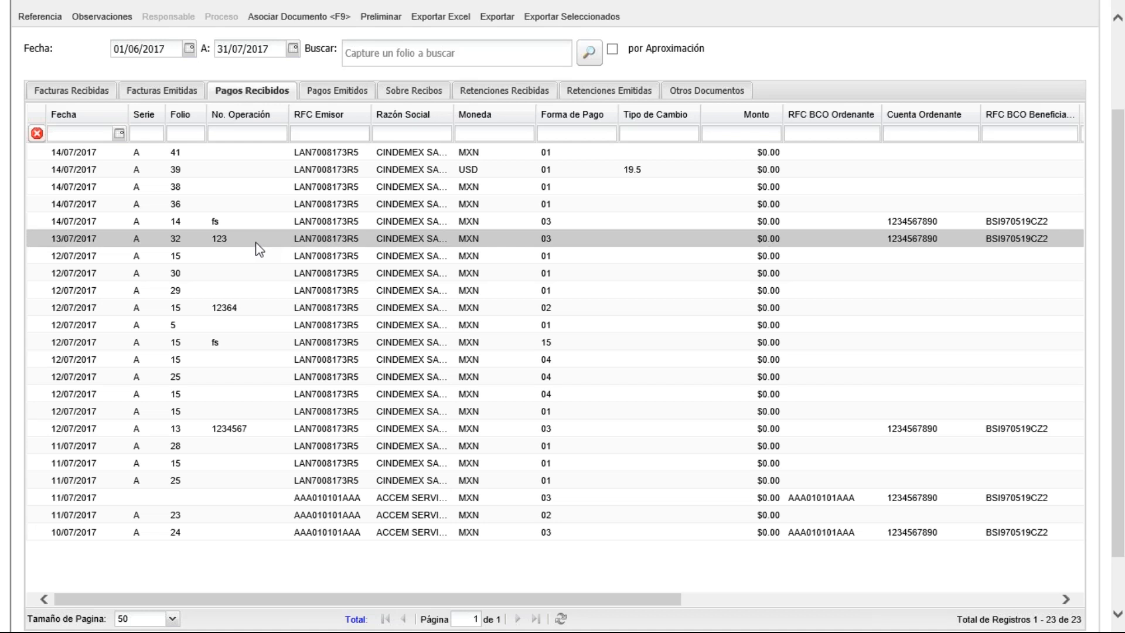
- Select the folio 32 payment together with the two payments below it, folios 15 and 30
{"action": "key", "text": "shift+Down"}
{"action": "key", "text": "shift+Down"}
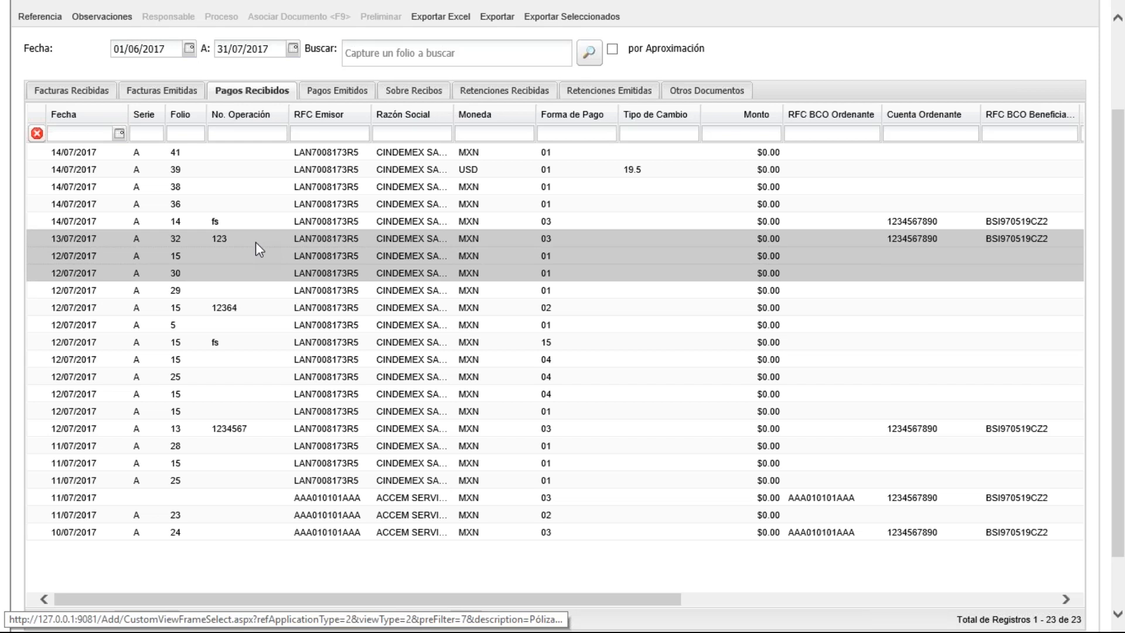
{"action": "right_click", "coordinate": [256, 242]}
{"action": "left_click", "coordinate": [245, 237]}
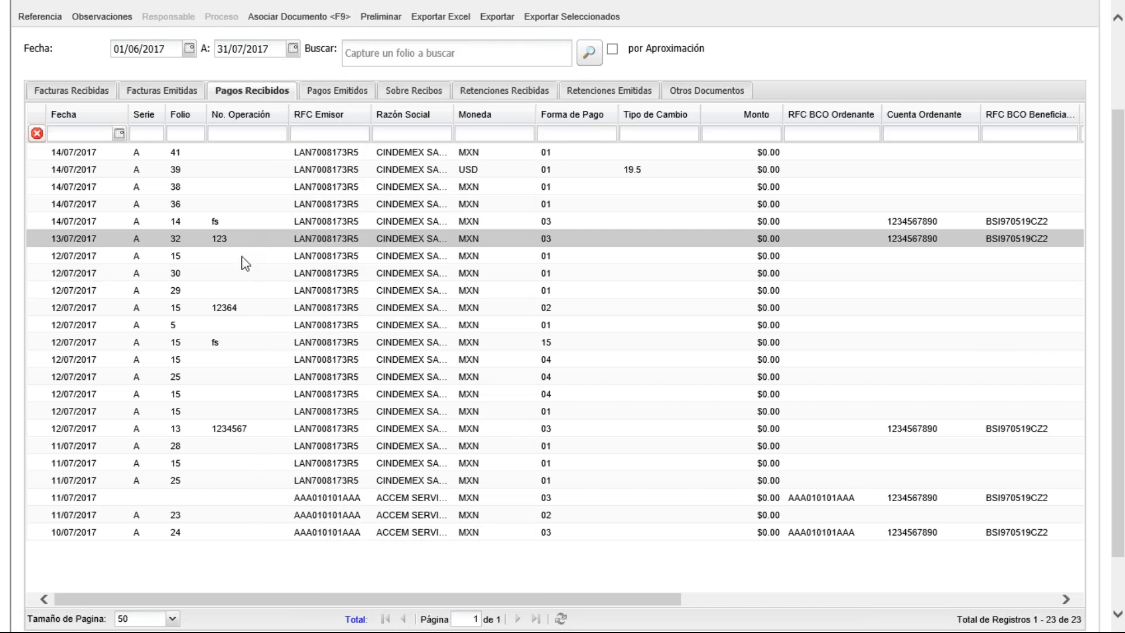
{"action": "left_click", "coordinate": [242, 259], "text": "ctrl"}
{"action": "left_click", "coordinate": [245, 271], "text": "ctrl"}
{"action": "right_click", "coordinate": [252, 246]}
- Associate only the 13/07/2017 received payment with folio 32 with the policy
{"action": "left_click", "coordinate": [250, 231]}
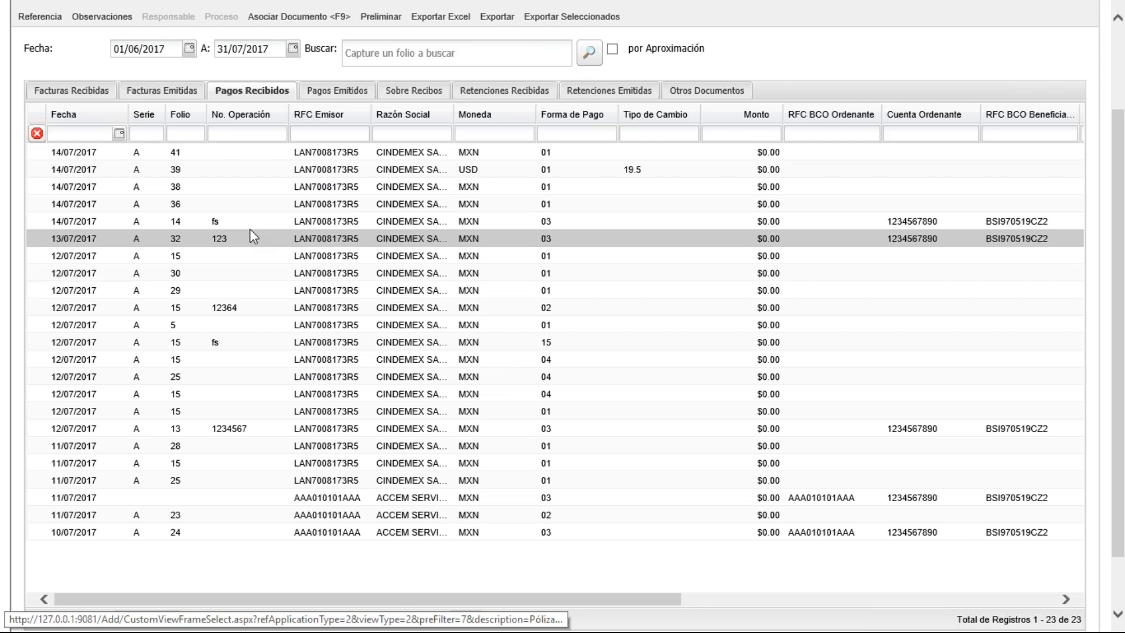
{"action": "right_click", "coordinate": [250, 230]}
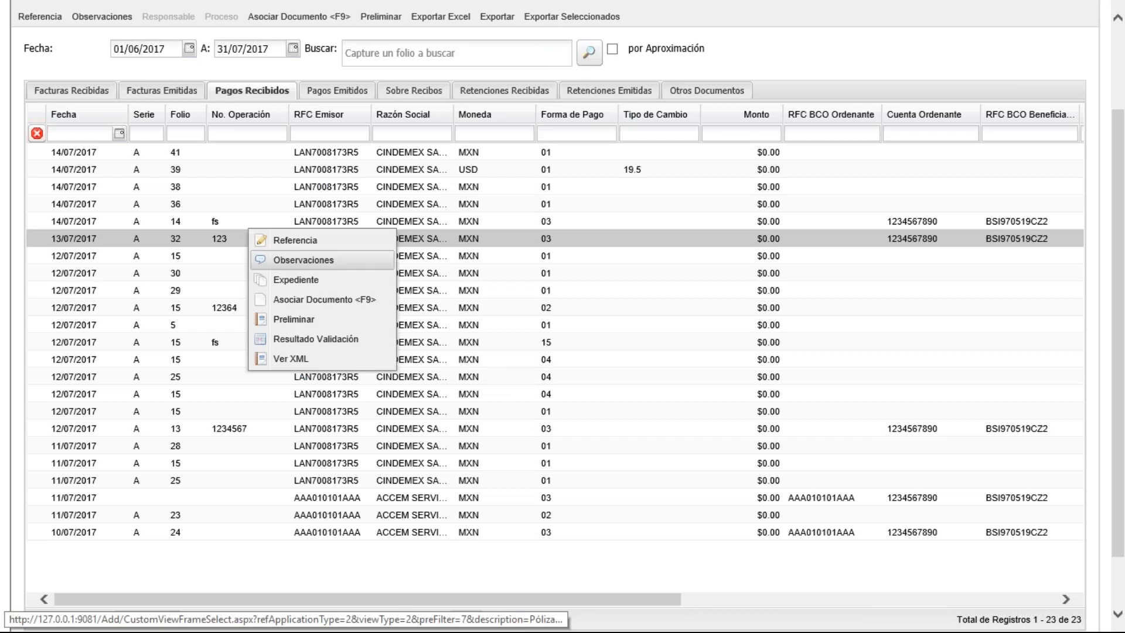
{"action": "left_click", "coordinate": [315, 300]}
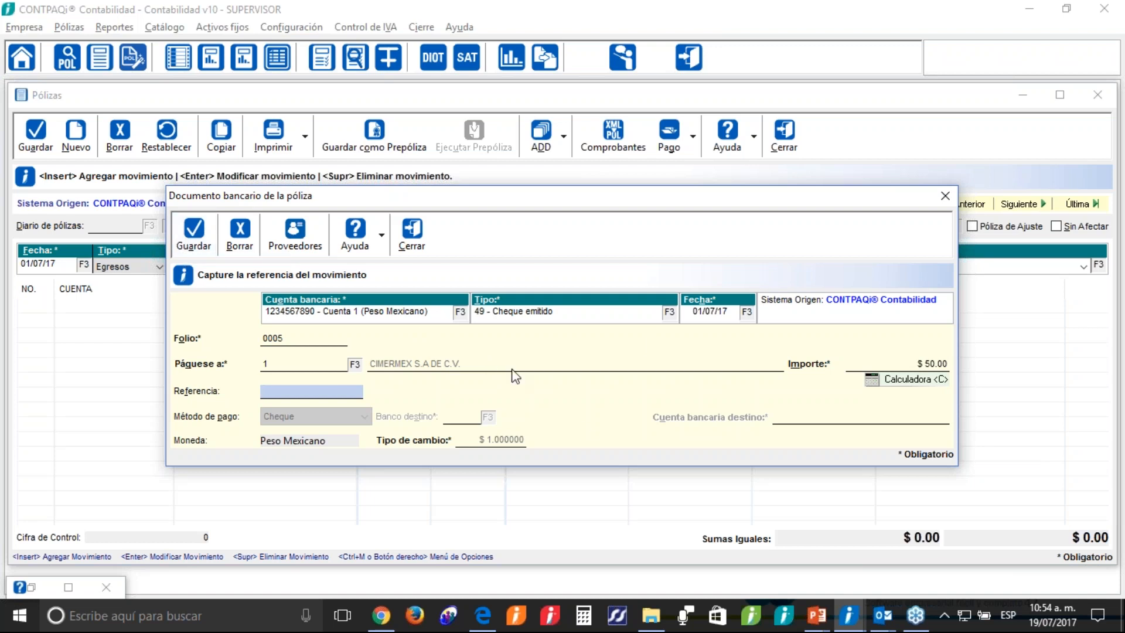
- Save the policy's bank document and associate the Ingreso CFDI, serie A folio 32, with the first movement
{"action": "left_click", "coordinate": [194, 229]}
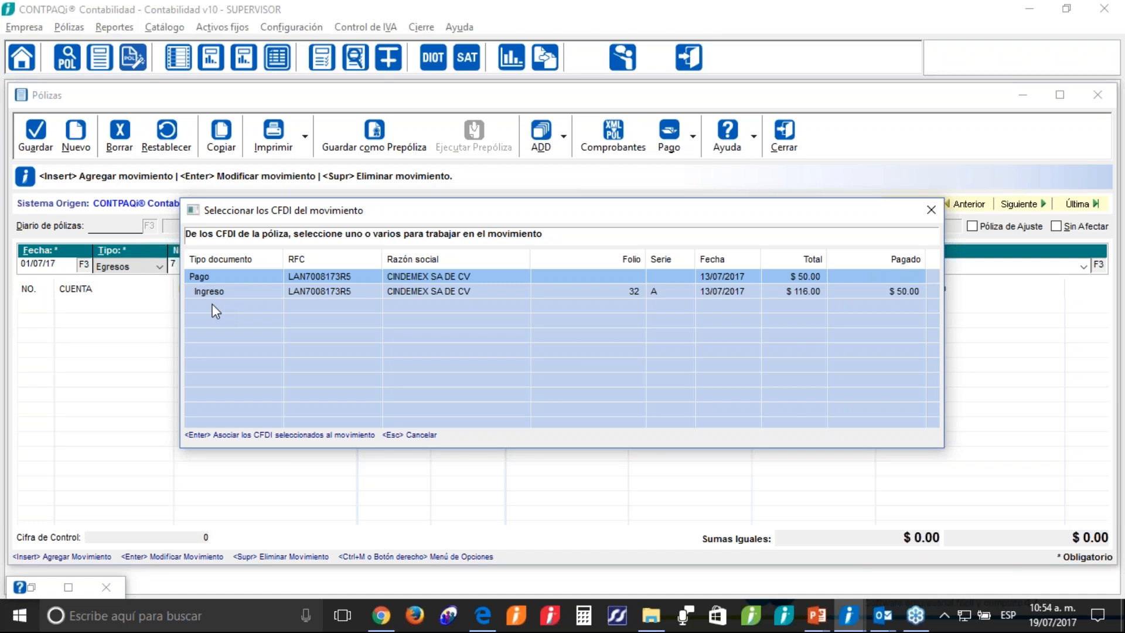
{"action": "left_click", "coordinate": [389, 290]}
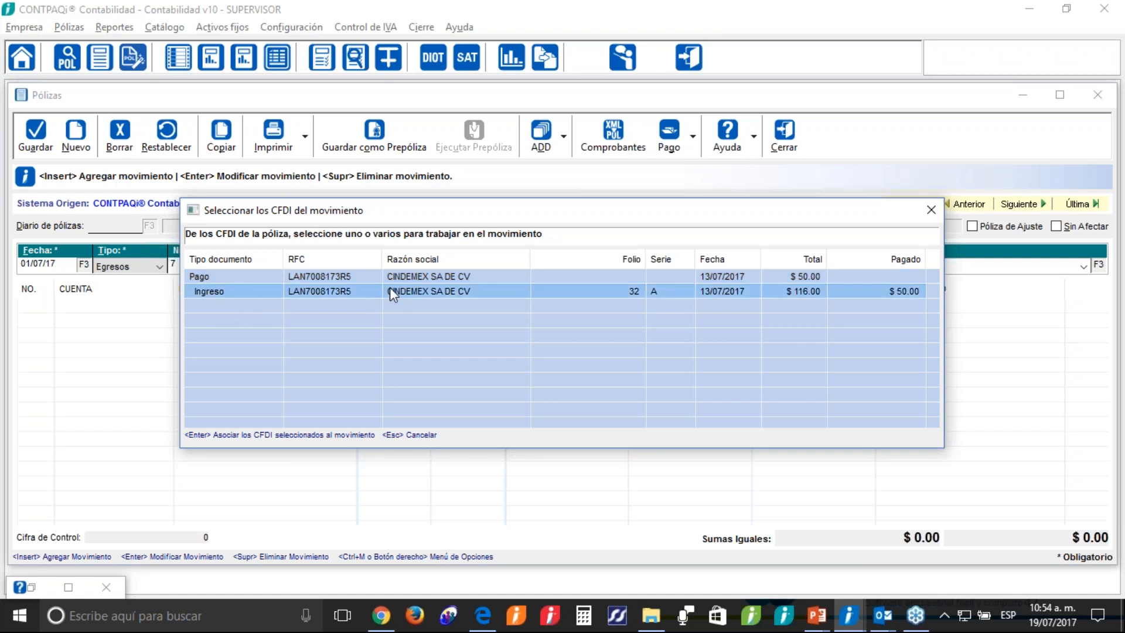
{"action": "key", "text": "Return"}
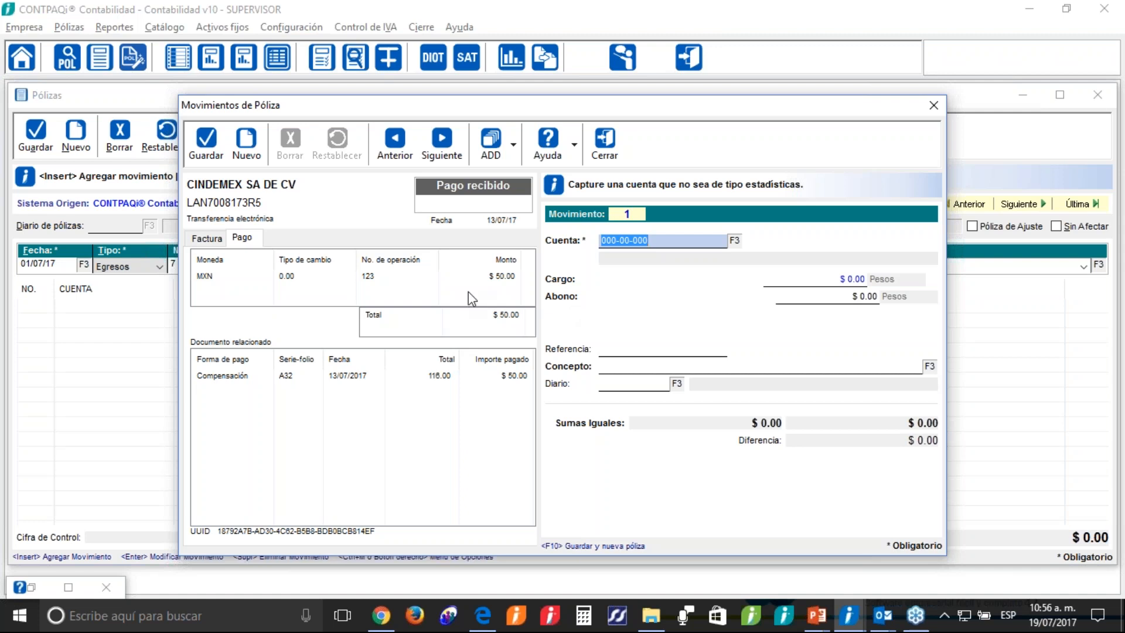
- Examine the movement's invoice and payment details, including the payment's related document
{"action": "left_click", "coordinate": [208, 240]}
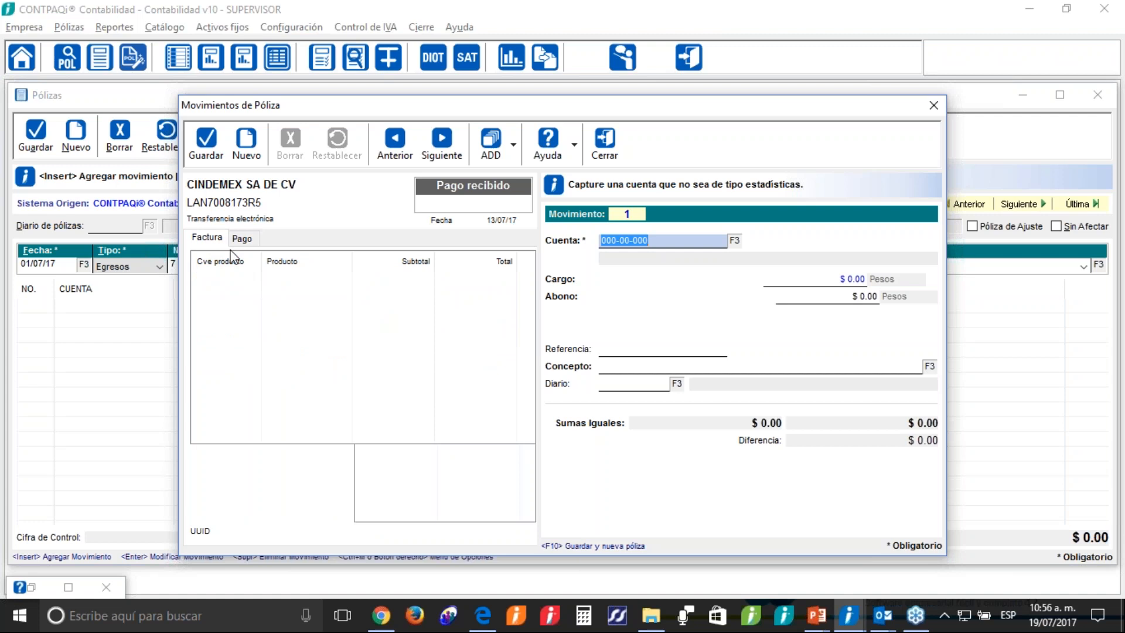
{"action": "left_click", "coordinate": [242, 239]}
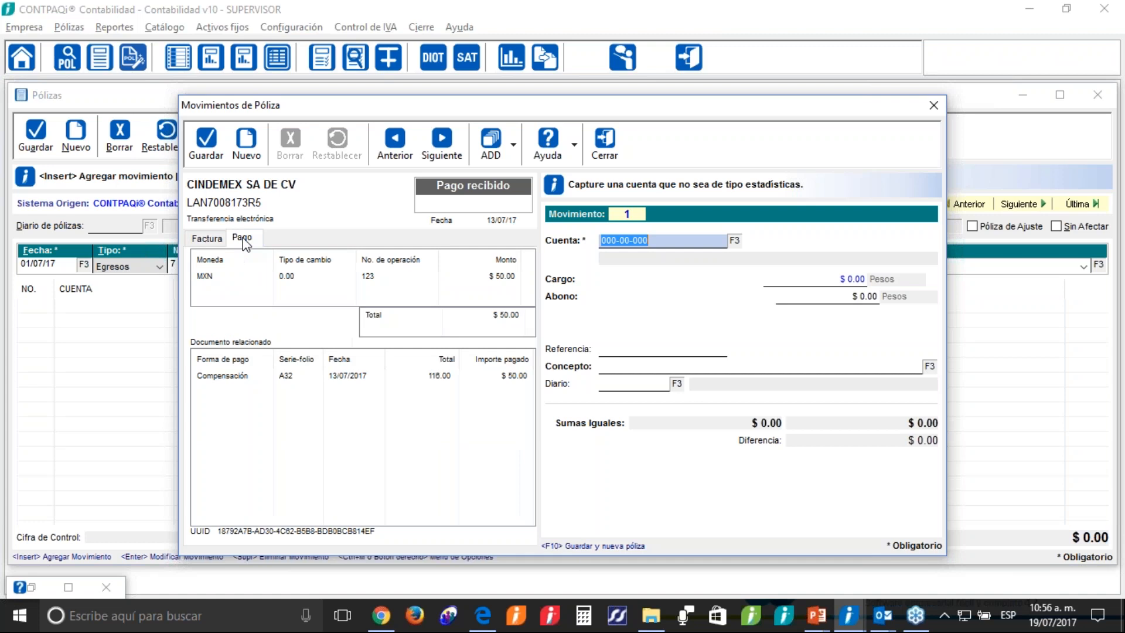
{"action": "left_click", "coordinate": [230, 381]}
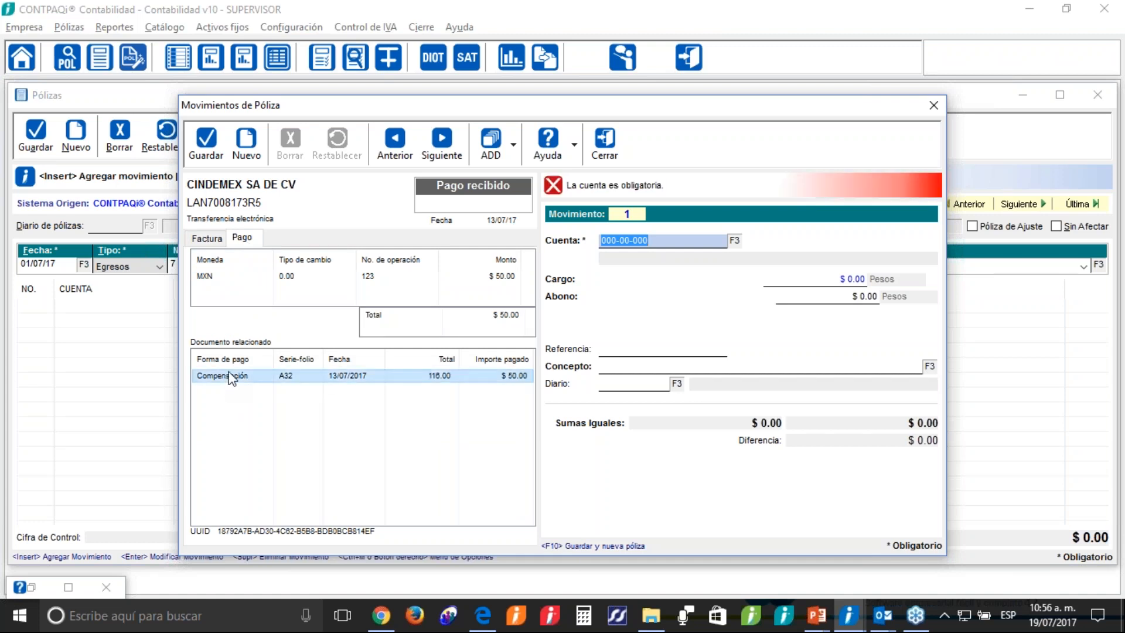
{"action": "left_click", "coordinate": [203, 240]}
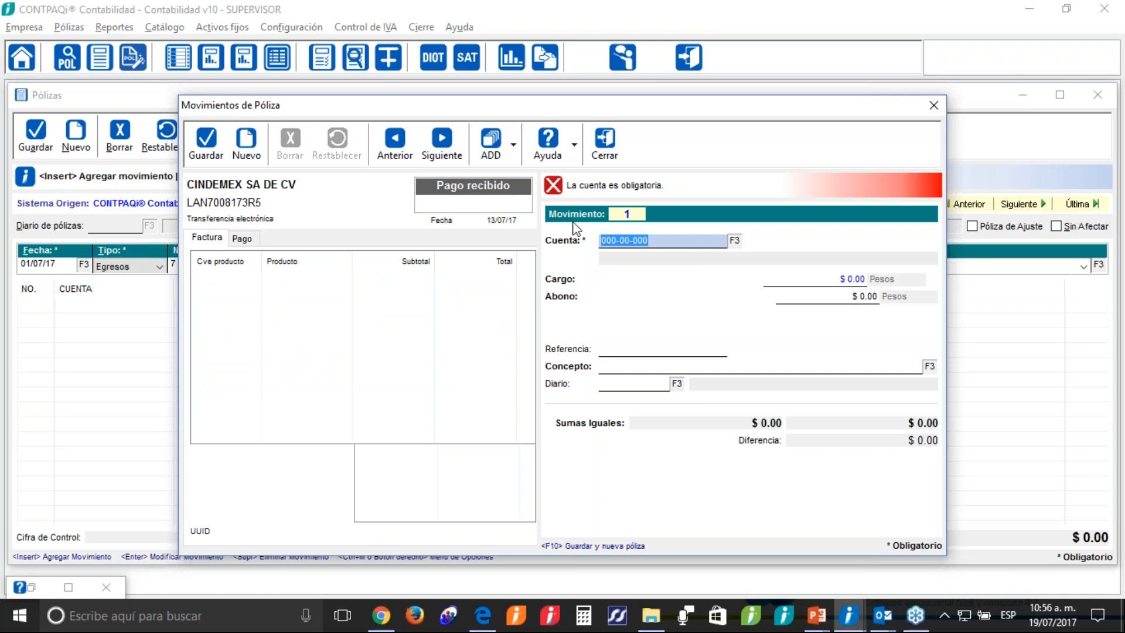
{"action": "left_click", "coordinate": [734, 242]}
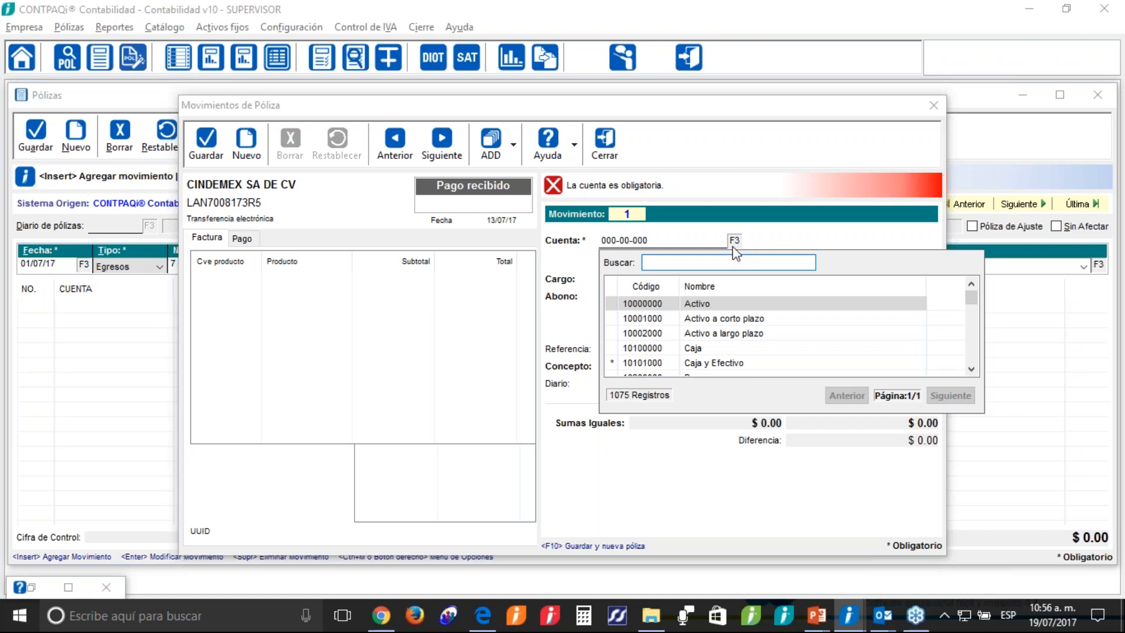
{"action": "type", "text": "10"}
{"action": "key", "text": "BackSpace"}
{"action": "key", "text": "BackSpace"}
{"action": "key", "text": "Escape"}
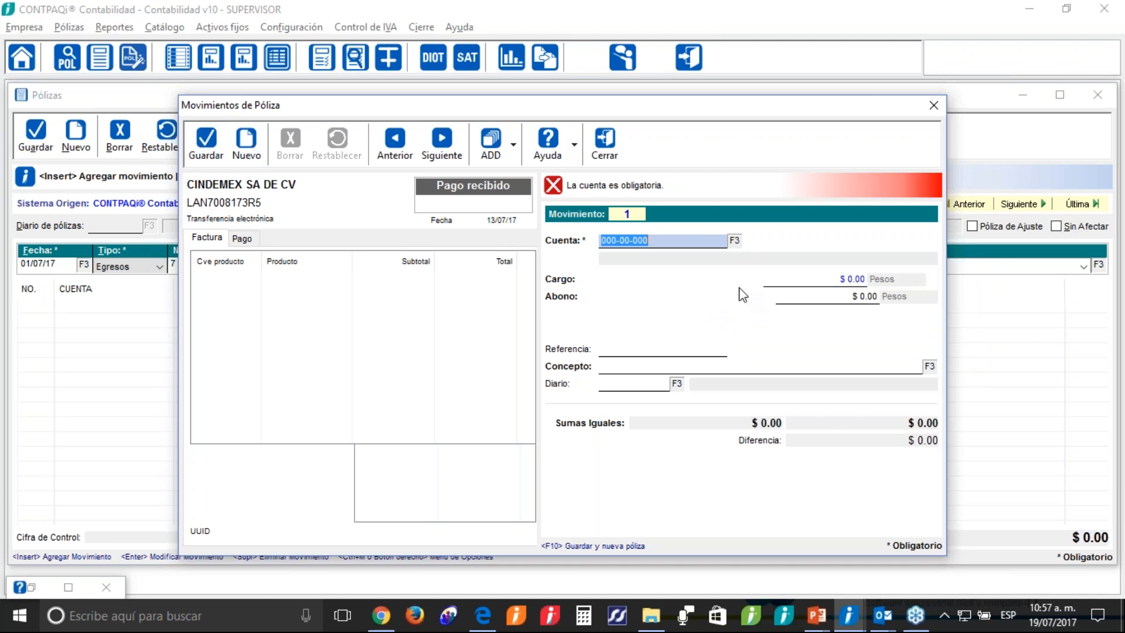
- Search the account catalogue for 102 and assign account 102-01-000, Bancos Nacionales, to the movement
{"action": "left_click", "coordinate": [734, 240]}
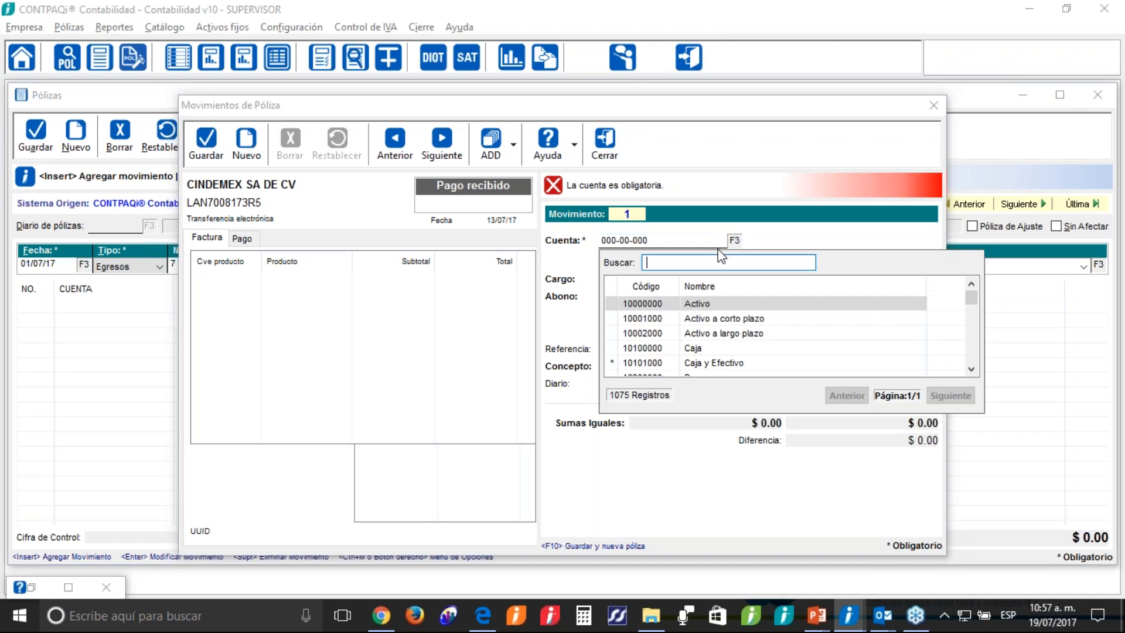
{"action": "type", "text": "0"}
{"action": "key", "text": "BackSpace"}
{"action": "type", "text": "1021"}
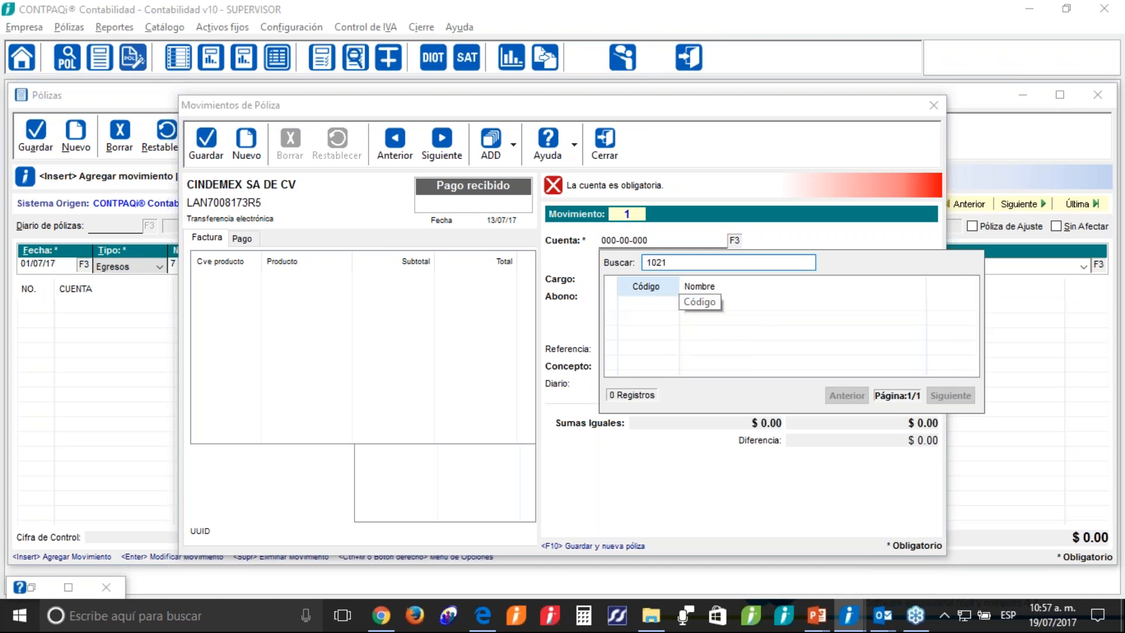
{"action": "key", "text": "BackSpace"}
{"action": "double_click", "coordinate": [707, 317]}
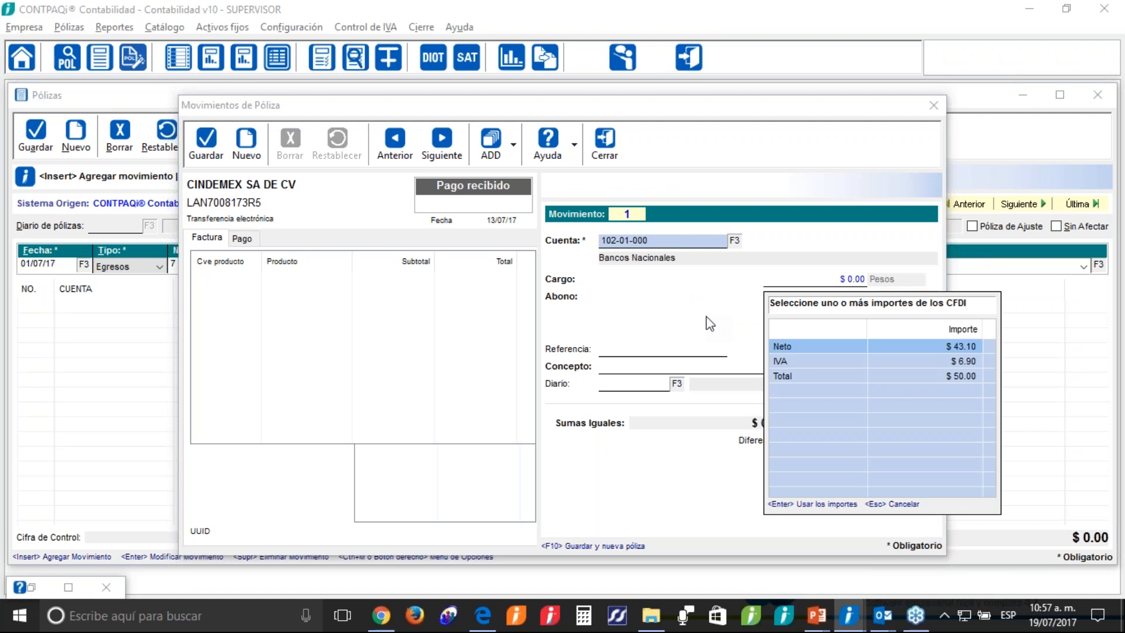
- Charge the CFDI's net amount of $43.10 to the account, leave the credit at zero, and save the movement
{"action": "left_click", "coordinate": [796, 377]}
{"action": "key", "text": "Return"}
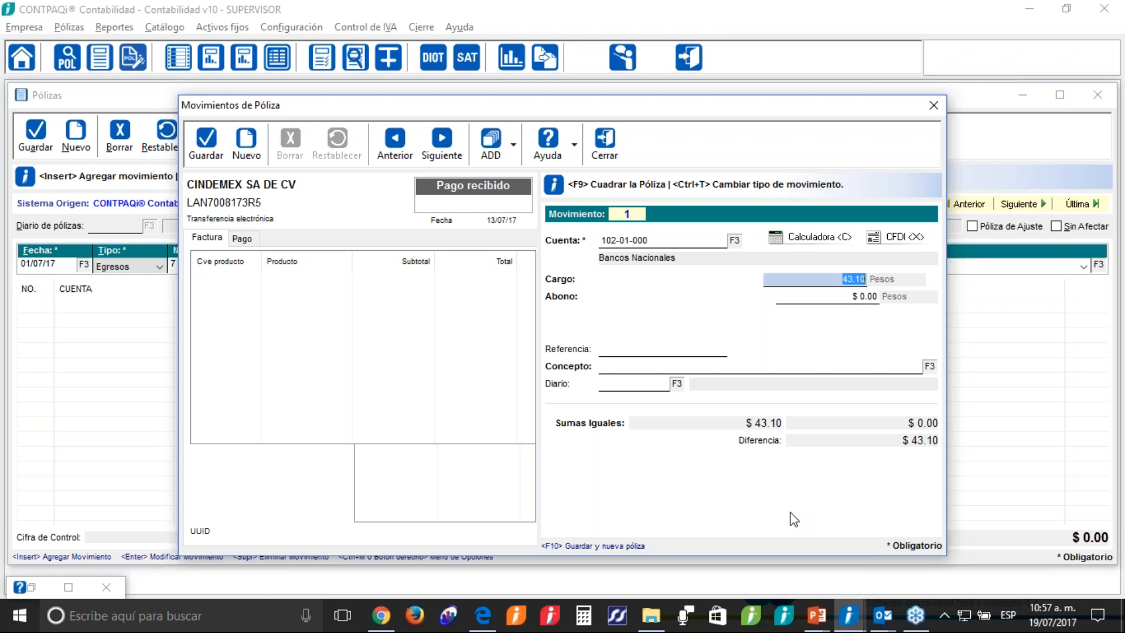
{"action": "key", "text": "Tab"}
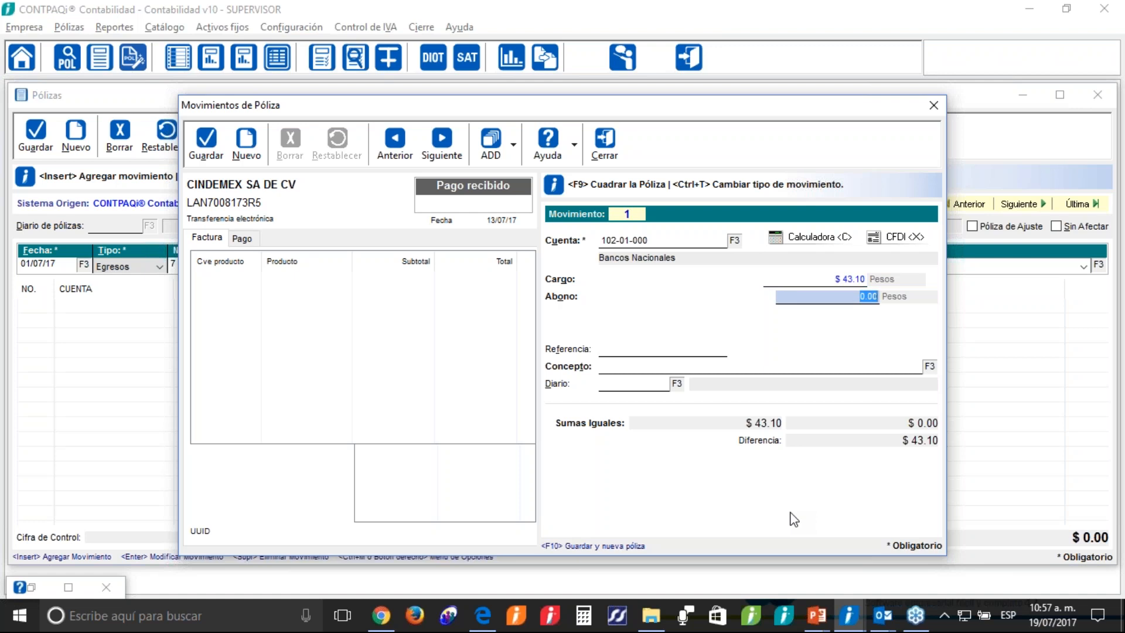
{"action": "key", "text": "Tab"}
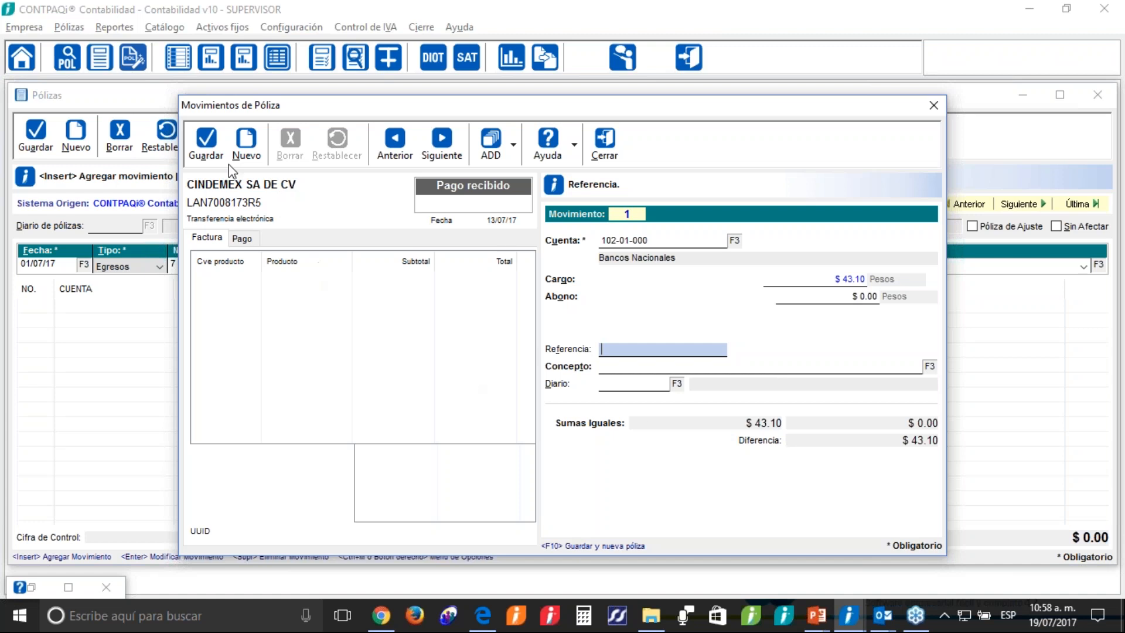
{"action": "left_click", "coordinate": [213, 144]}
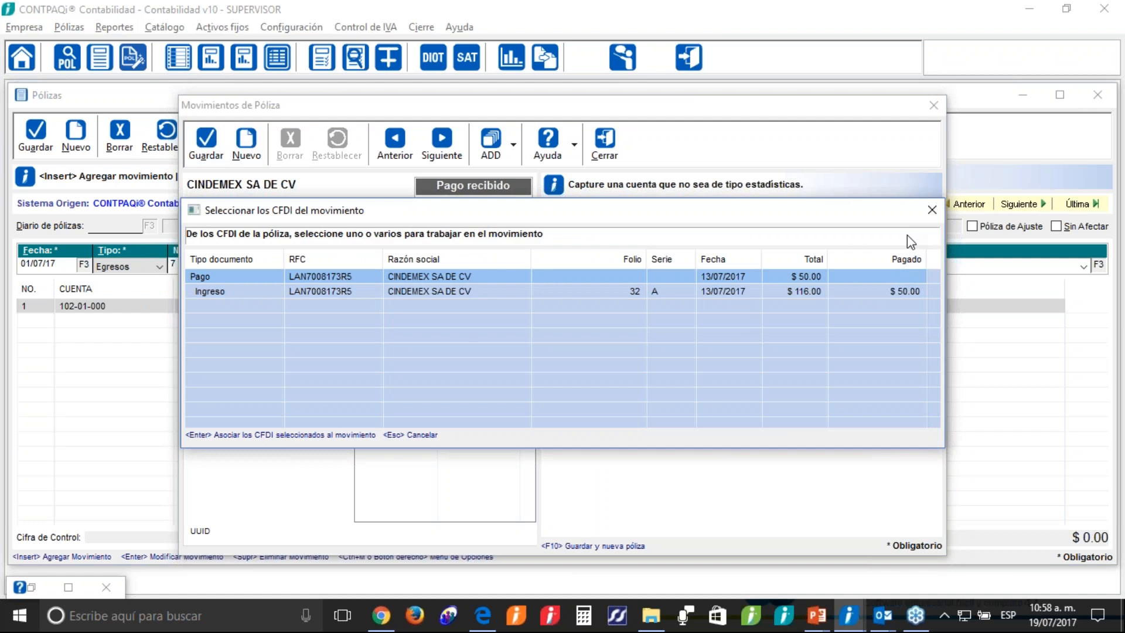
- Dismiss the CFDI selection, search the account catalogue for 105, and assign account 105-01-000, Clientes nacionales, to the second movement
{"action": "left_click", "coordinate": [933, 210]}
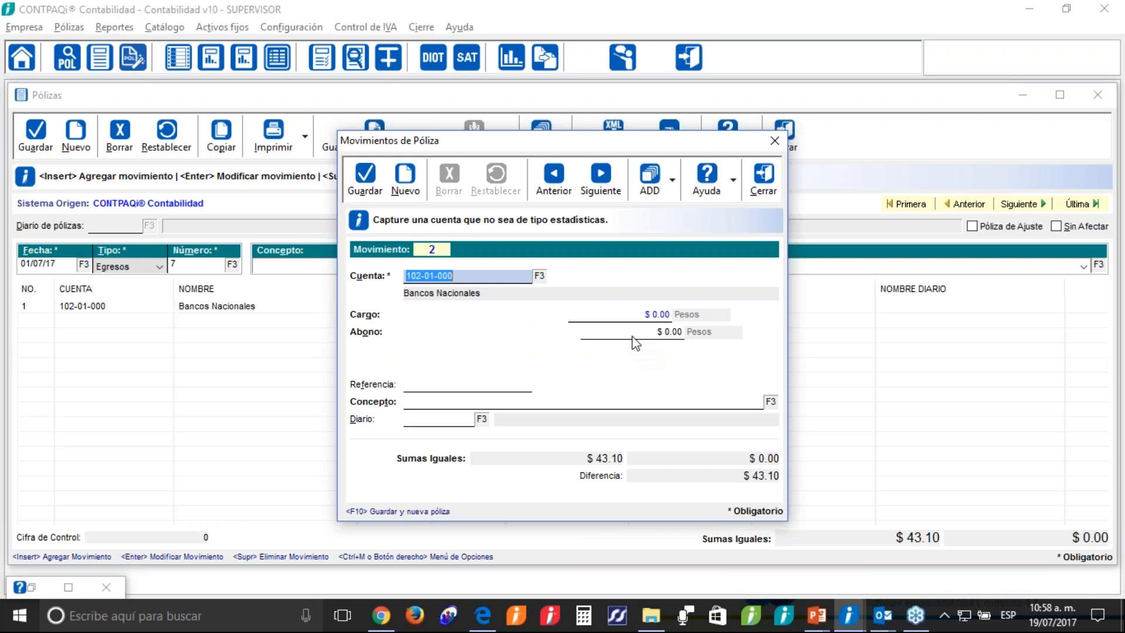
{"action": "left_click", "coordinate": [537, 278]}
{"action": "type", "text": "10"}
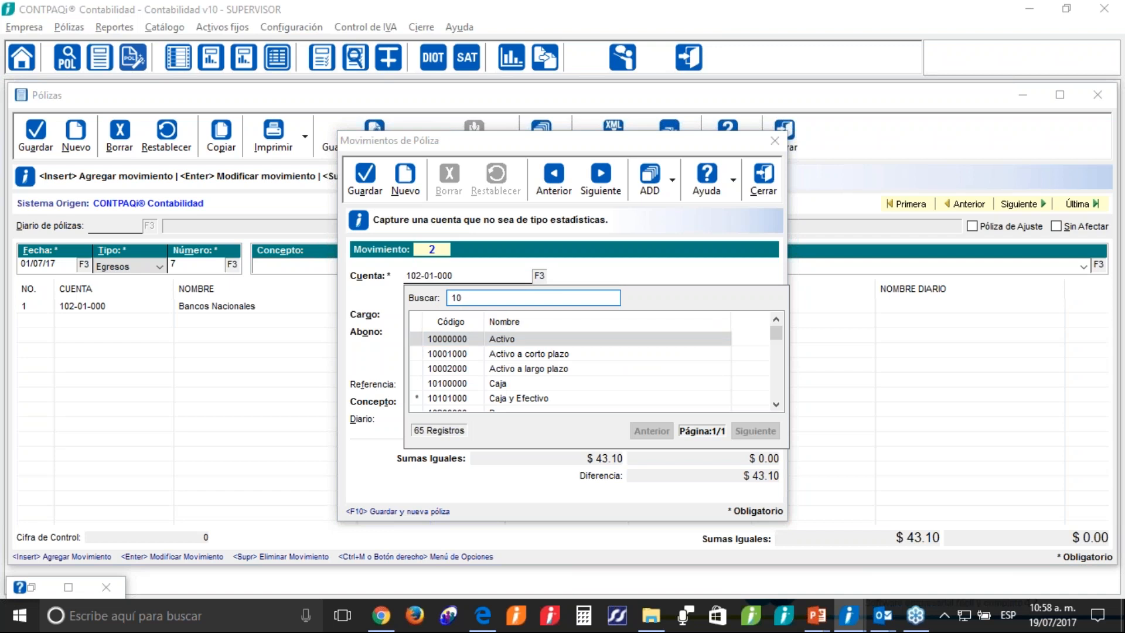
{"action": "type", "text": "3"}
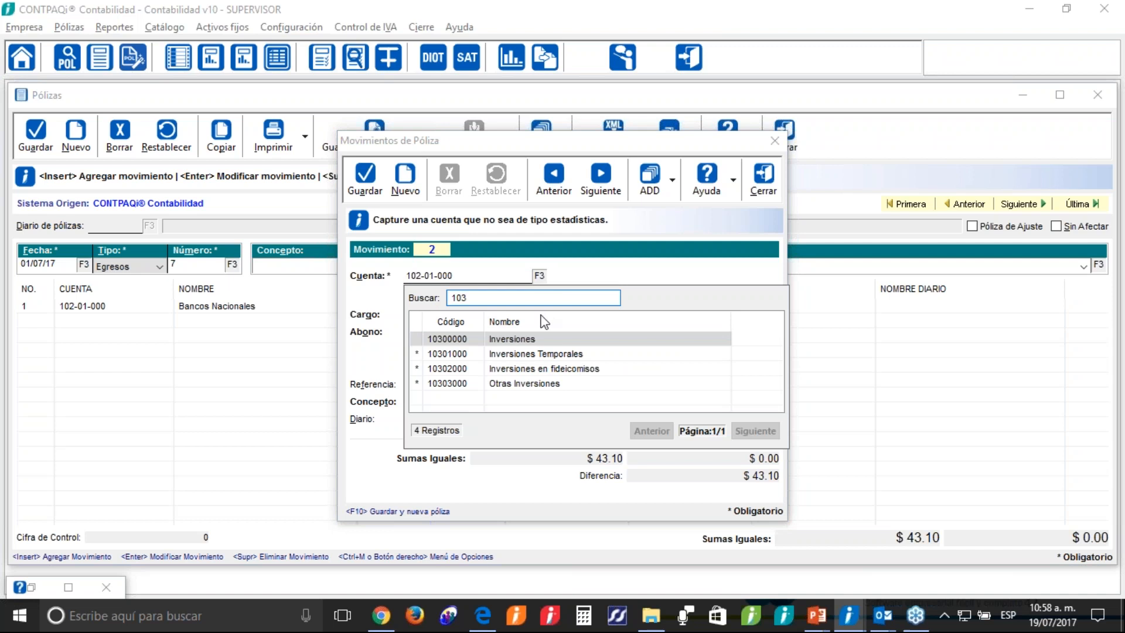
{"action": "key", "text": "BackSpace"}
{"action": "key", "text": "BackSpace"}
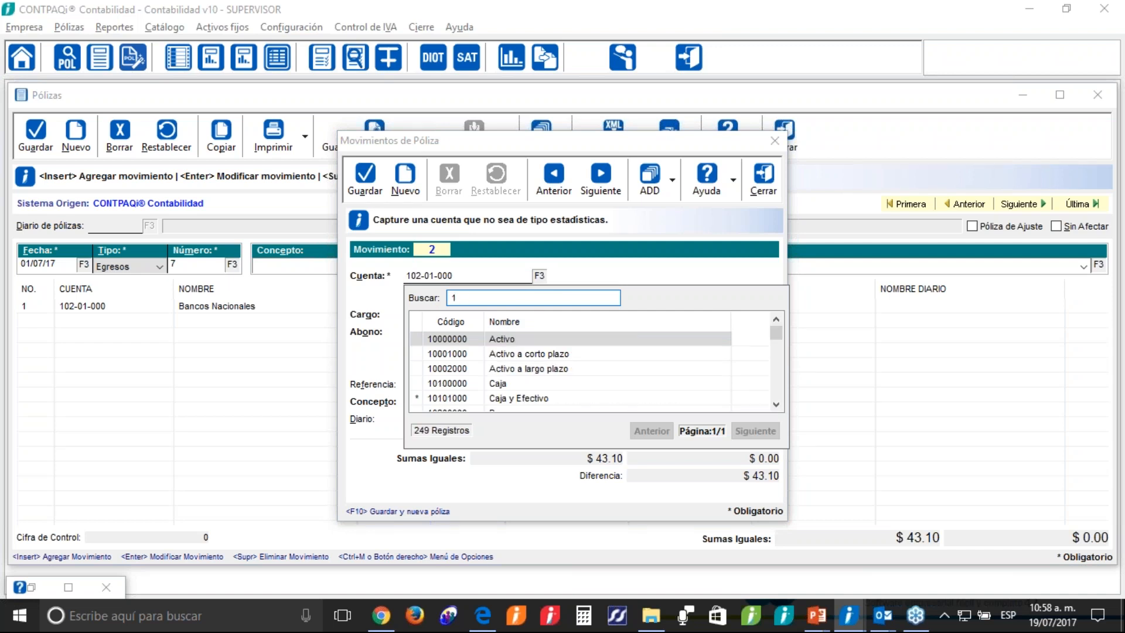
{"action": "type", "text": "0"}
{"action": "key", "text": "BackSpace"}
{"action": "key", "text": "BackSpace"}
{"action": "type", "text": "105"}
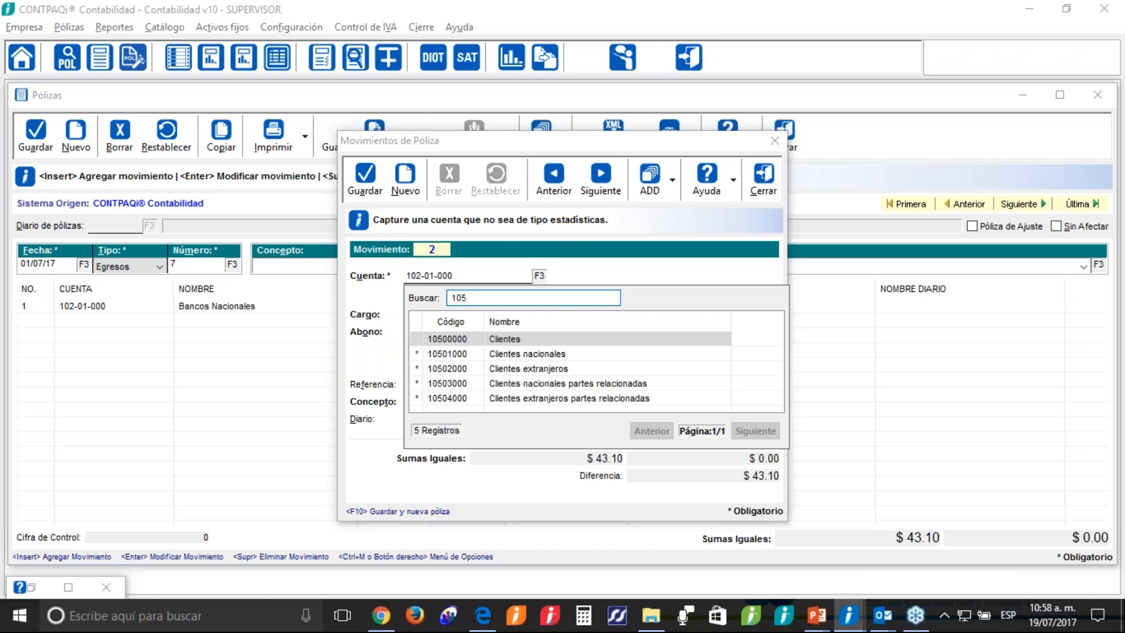
{"action": "double_click", "coordinate": [539, 354]}
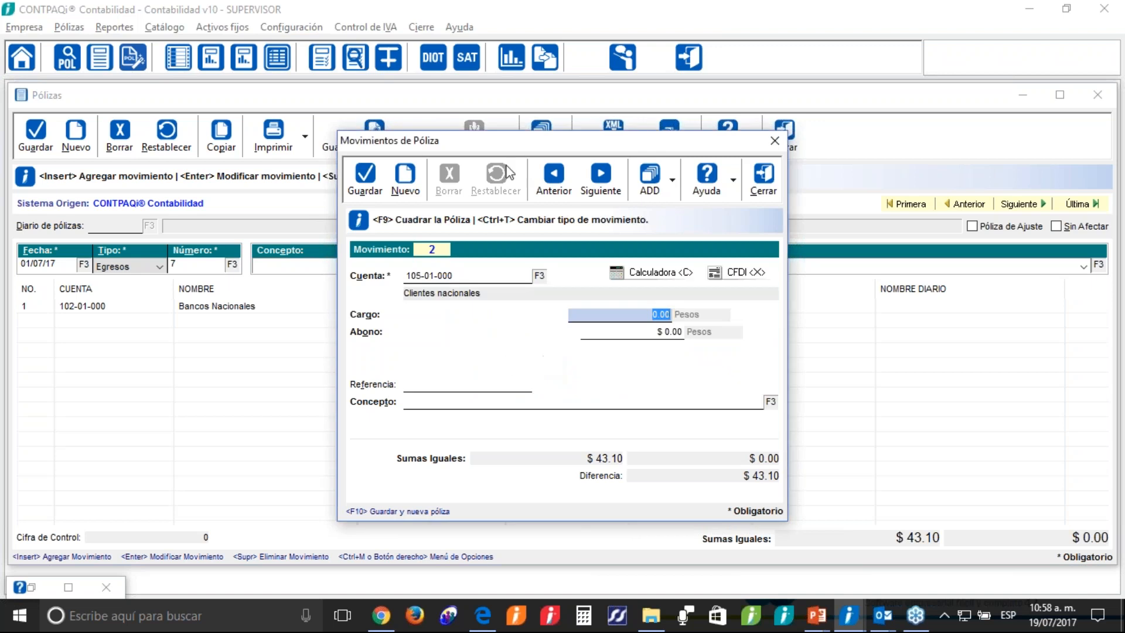
- Credit $43.10 to the Clientes nacionales movement and save it without associating a CFDI
{"action": "left_click_drag", "start_coordinate": [487, 143], "coordinate": [541, 218]}
{"action": "left_click", "coordinate": [706, 412]}
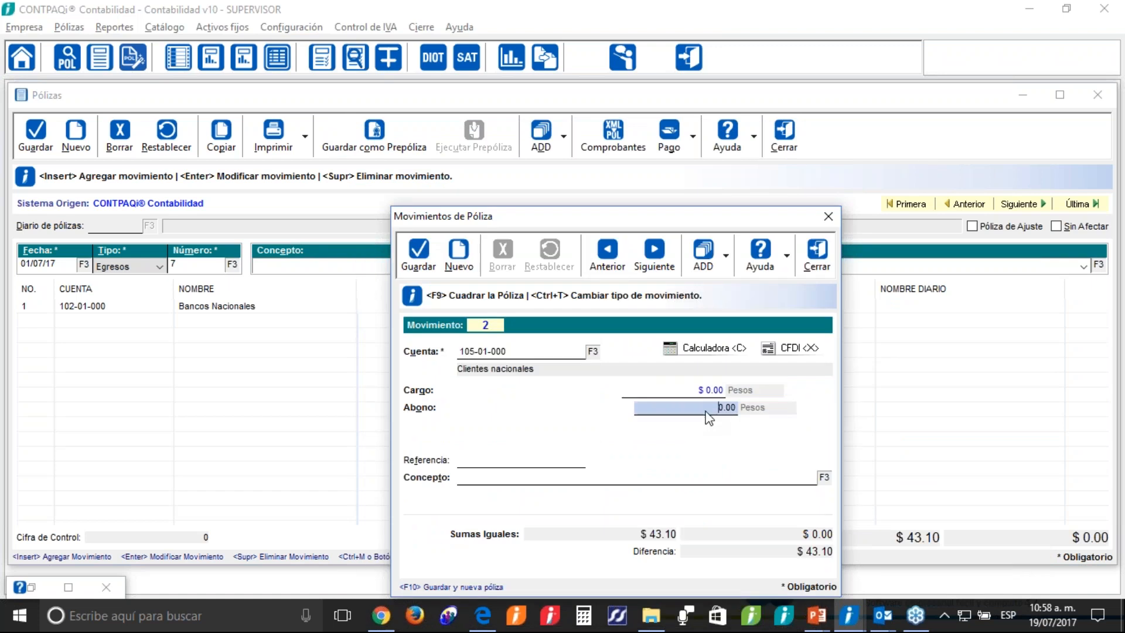
{"action": "left_click_drag", "start_coordinate": [677, 218], "coordinate": [764, 175]}
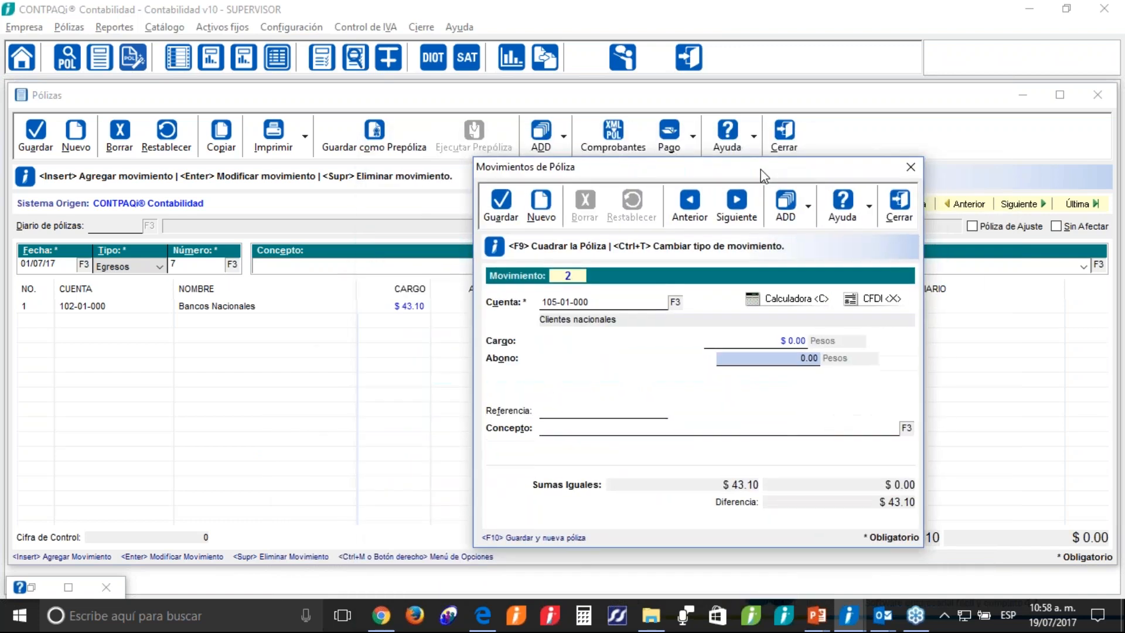
{"action": "type", "text": "43"}
{"action": "key", "text": "BackSpace"}
{"action": "key", "text": "BackSpace"}
{"action": "key", "text": "Right"}
{"action": "key", "text": "Right"}
{"action": "type", "text": "43.10"}
{"action": "key", "text": "Tab"}
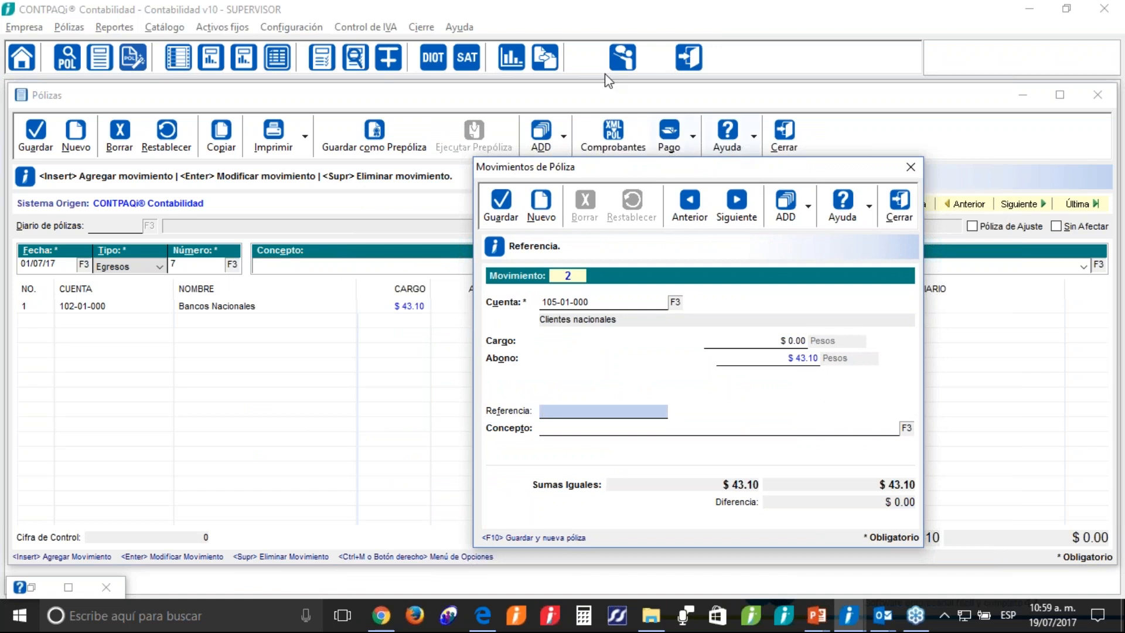
{"action": "left_click", "coordinate": [495, 200]}
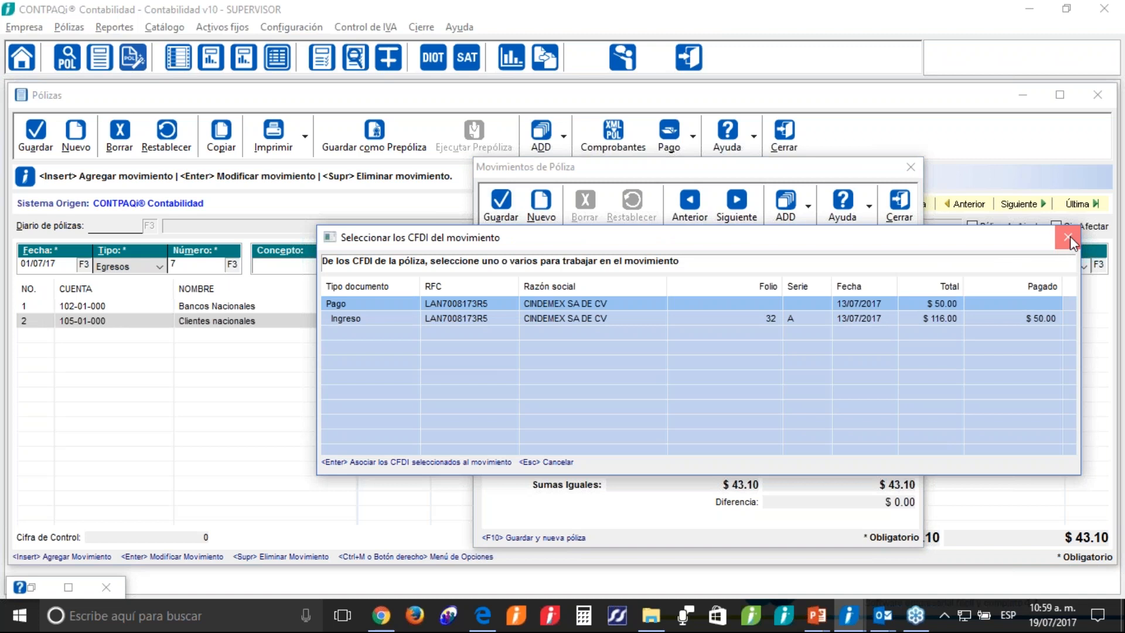
{"action": "left_click", "coordinate": [1067, 238]}
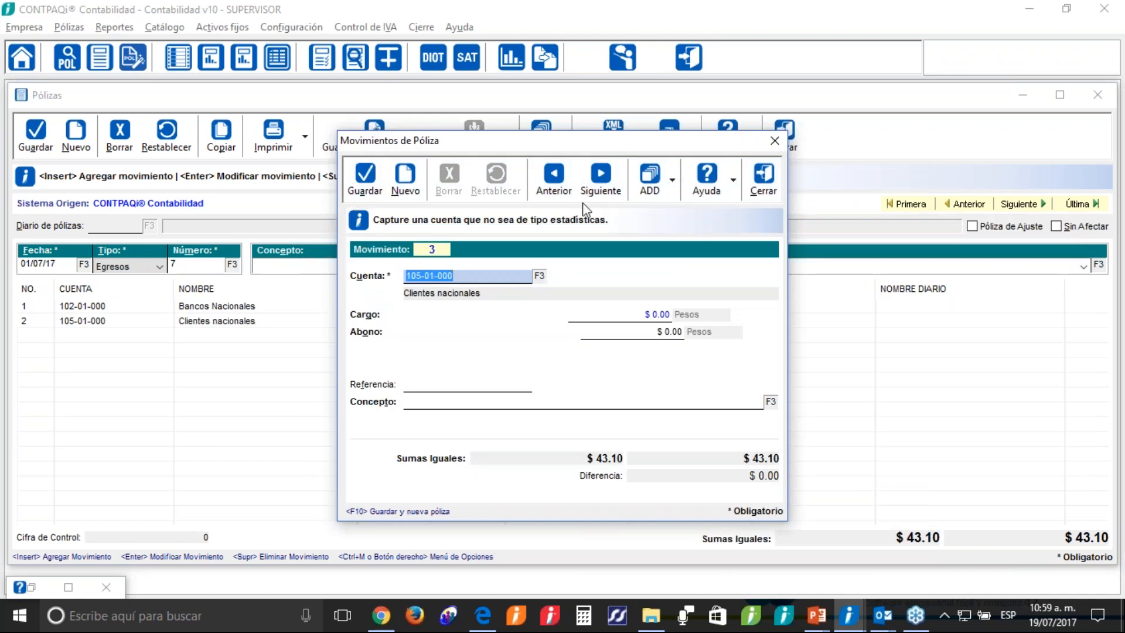
- Save the policy, accepting its Desglose de IVA Causado, and close the policy entry window
{"action": "left_click", "coordinate": [765, 186]}
{"action": "left_click", "coordinate": [554, 326]}
{"action": "left_click", "coordinate": [38, 135]}
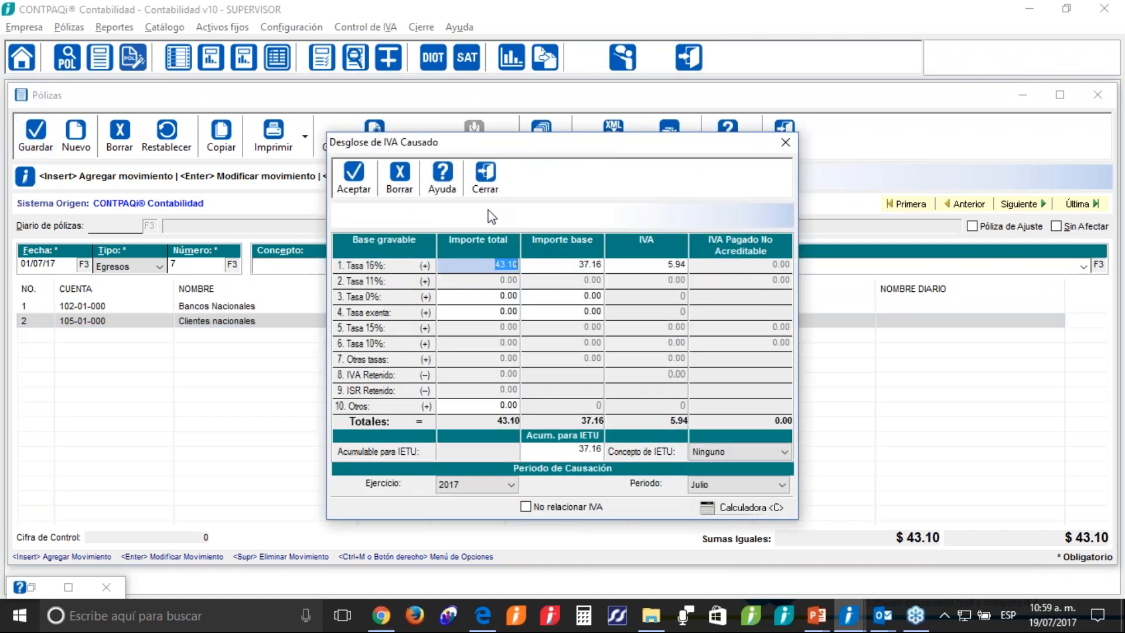
{"action": "left_click", "coordinate": [352, 174]}
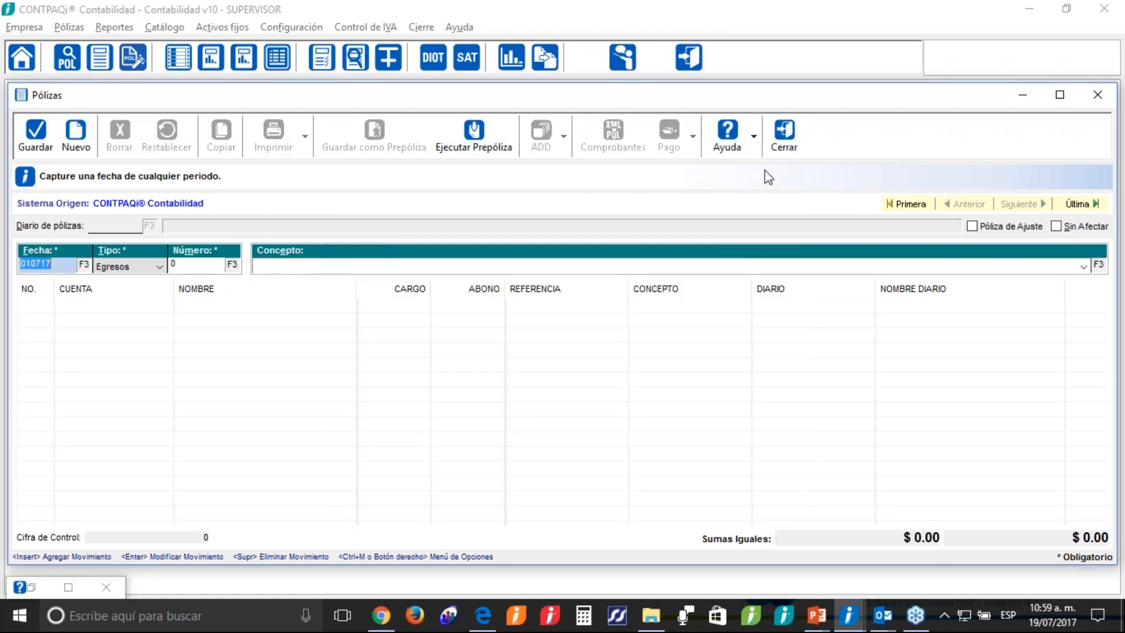
{"action": "left_click", "coordinate": [785, 142]}
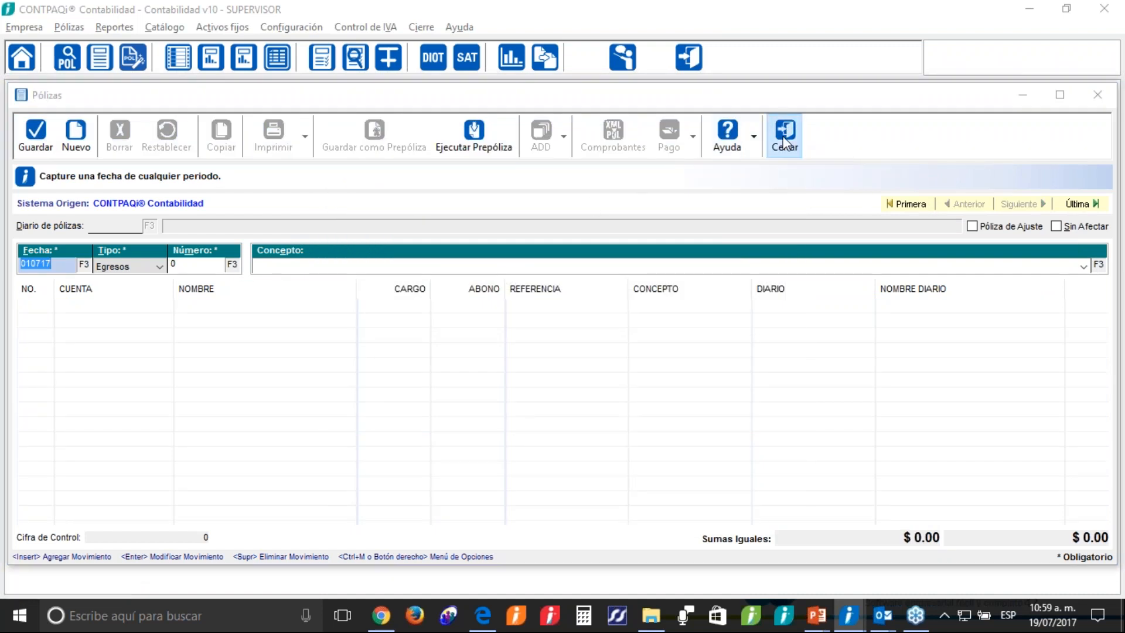
{"action": "left_click", "coordinate": [1022, 97]}
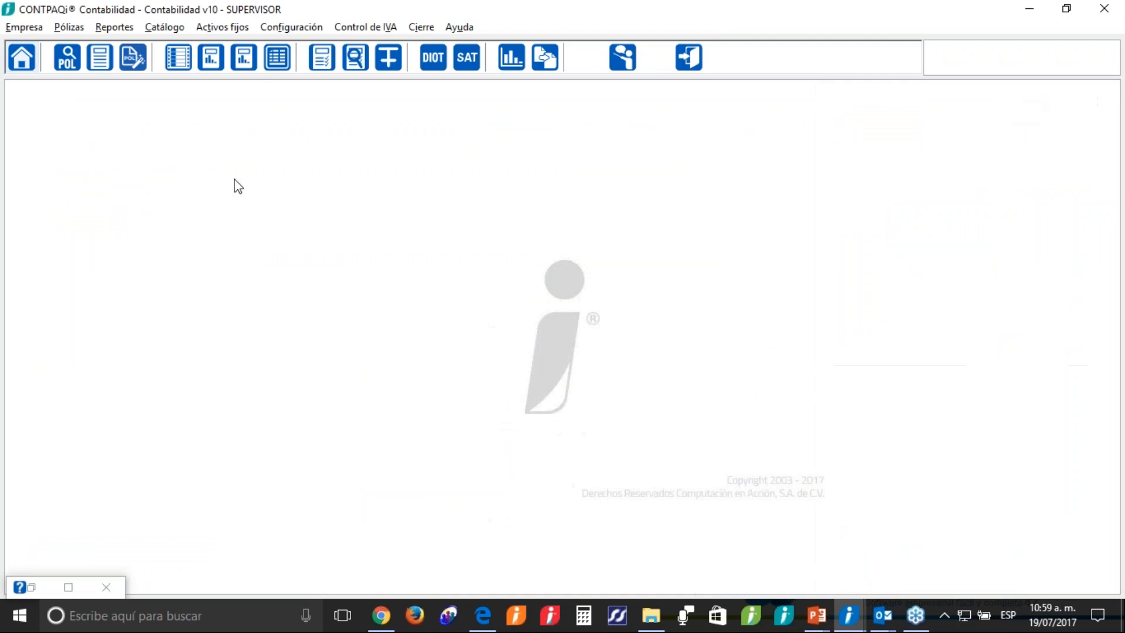
- Run the Diarios y Pólizas report for 01/07/2017 to 31/07/2017, including the payment complement and associated CFDI
{"action": "left_click", "coordinate": [115, 27]}
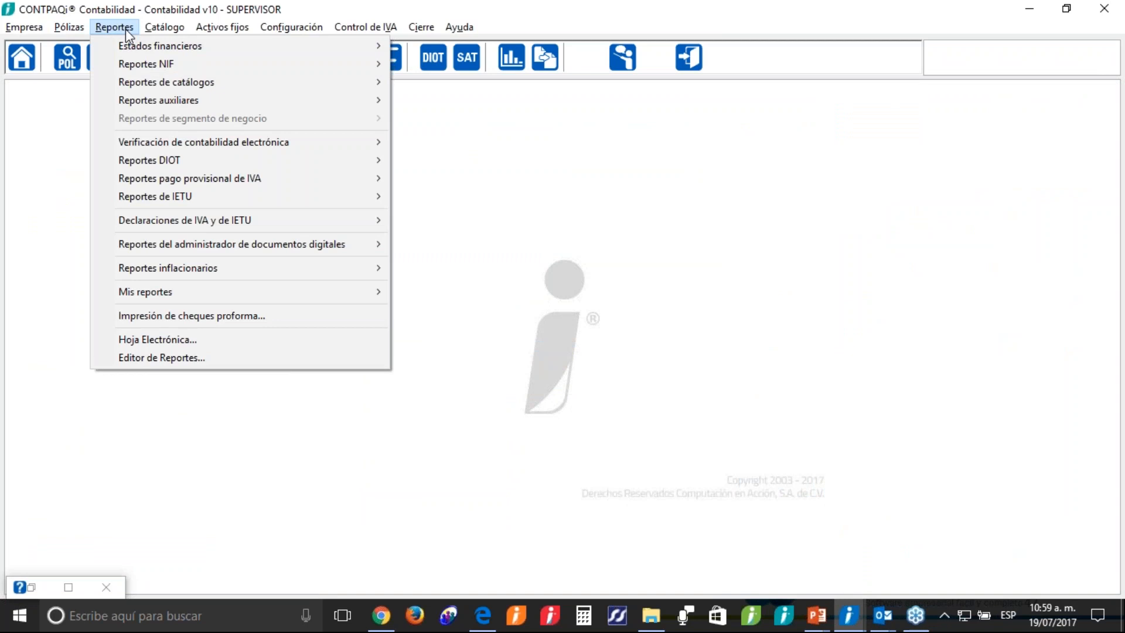
{"action": "left_click", "coordinate": [558, 372]}
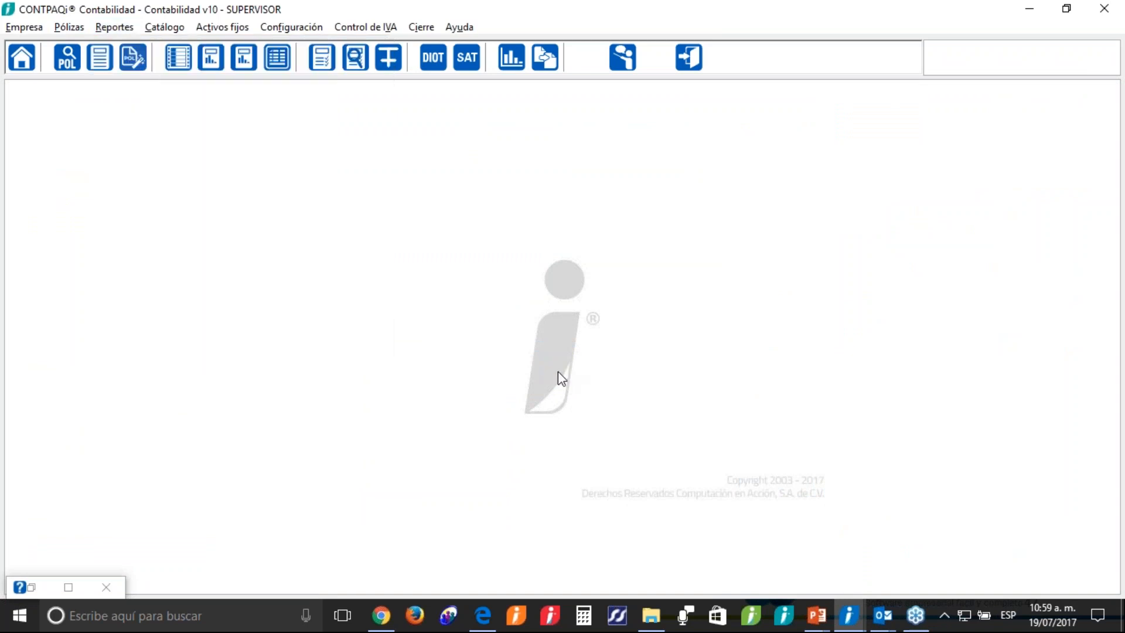
{"action": "left_click", "coordinate": [115, 28]}
{"action": "mouse_move", "coordinate": [178, 198]}
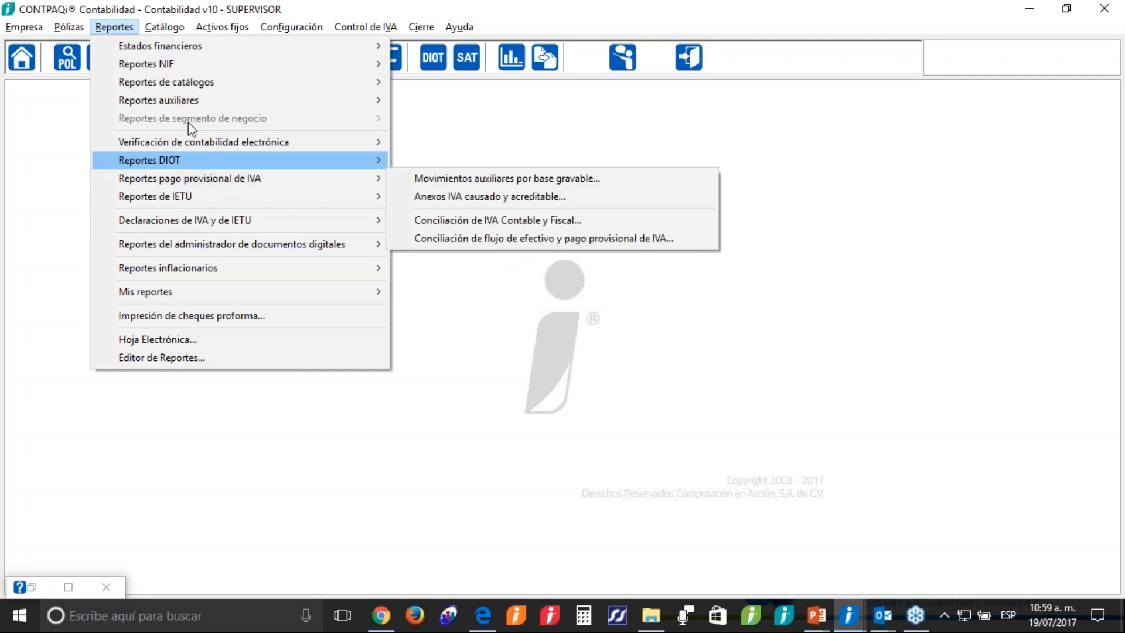
{"action": "mouse_move", "coordinate": [200, 107]}
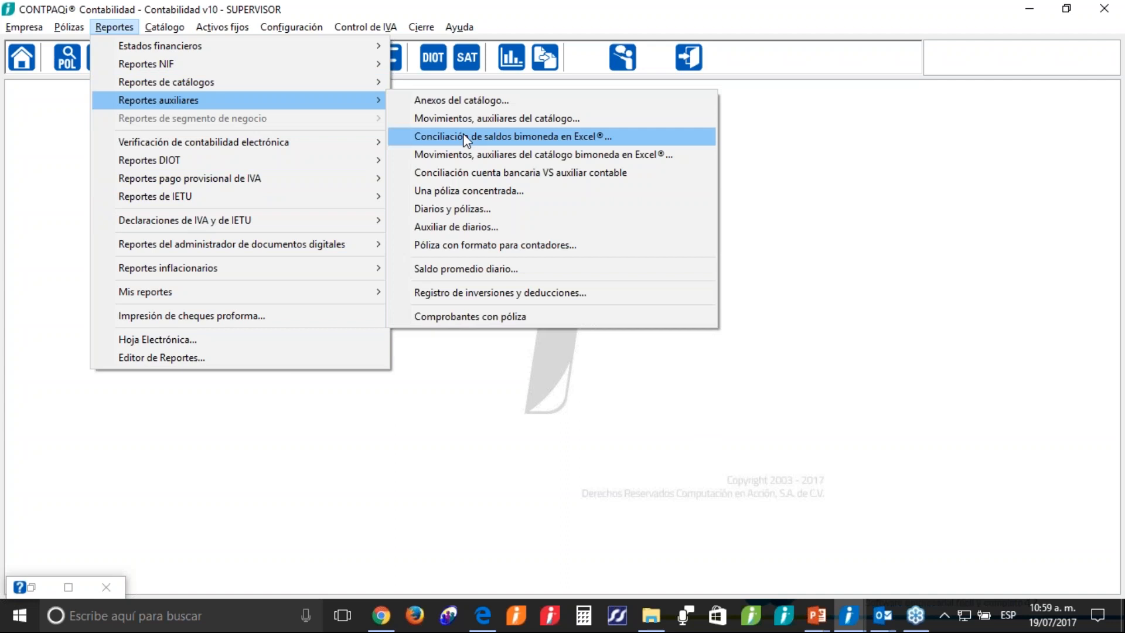
{"action": "left_click", "coordinate": [468, 209]}
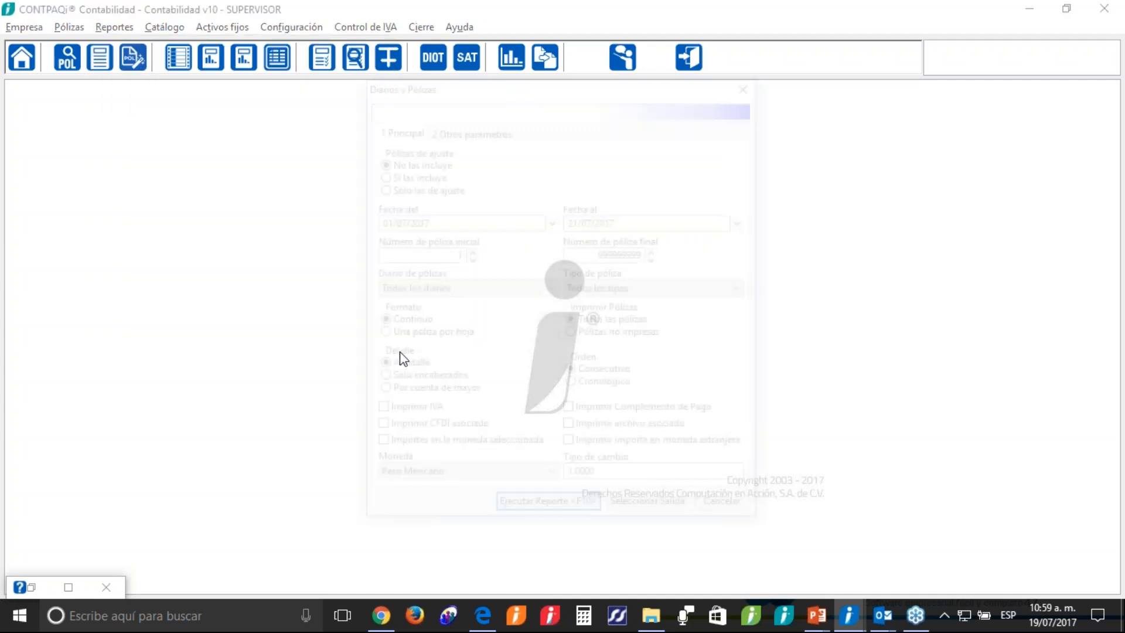
{"action": "left_click", "coordinate": [569, 411]}
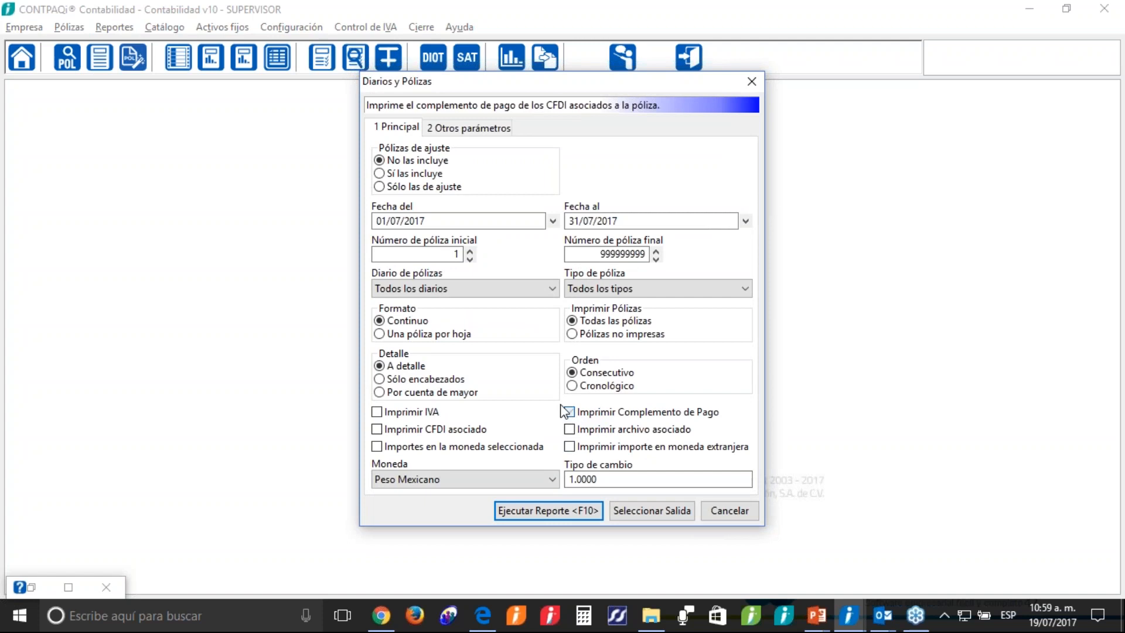
{"action": "left_click", "coordinate": [376, 429]}
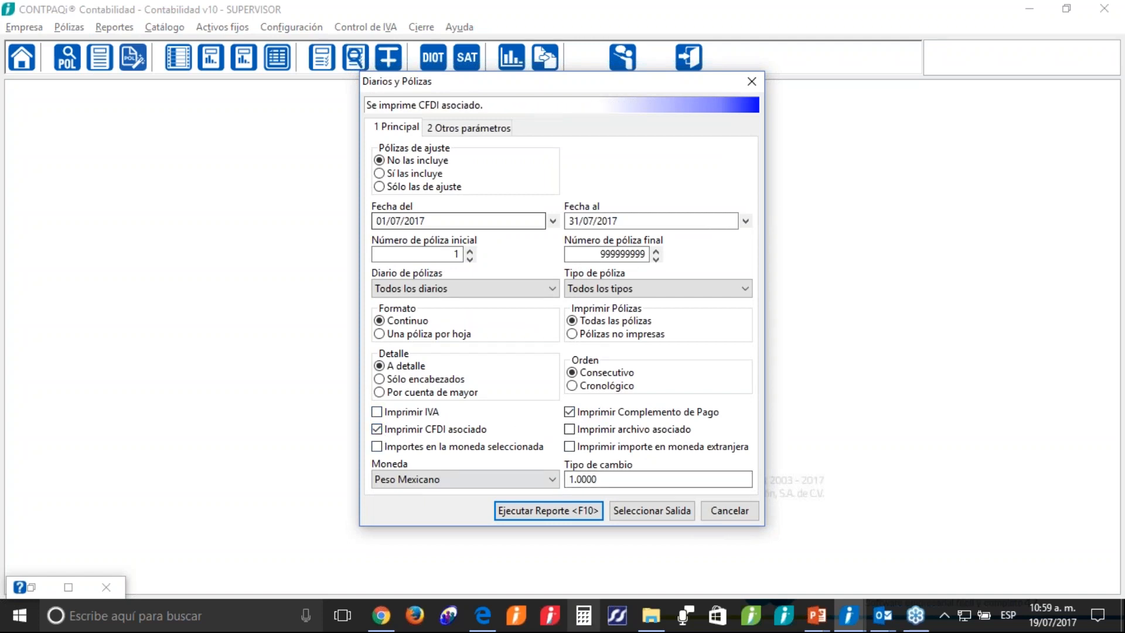
{"action": "key", "text": "F10"}
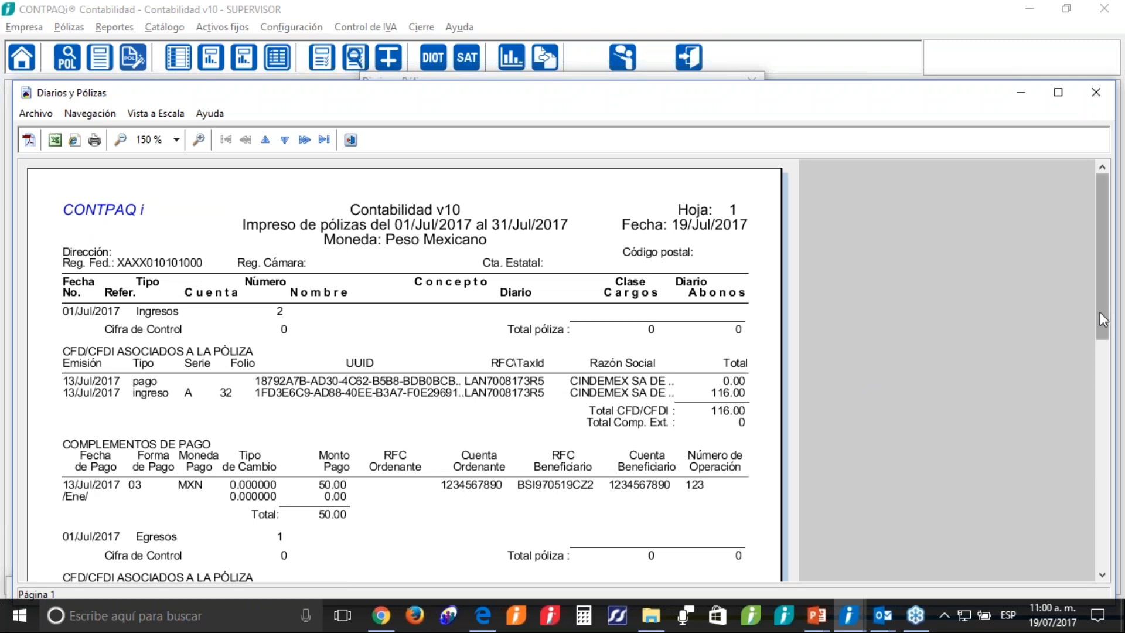
- Examine the associated CFDI and payment complements listed for each policy in the report, and close the report and its parameters
{"action": "left_click_drag", "start_coordinate": [1100, 313], "coordinate": [1102, 374]}
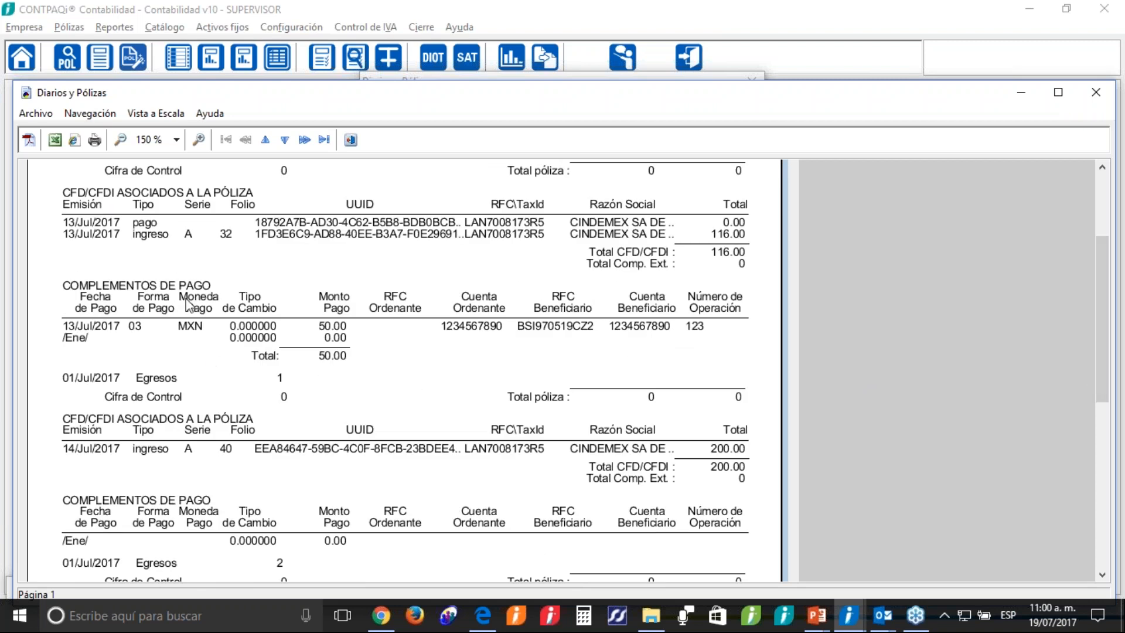
{"action": "left_click_drag", "start_coordinate": [1108, 303], "coordinate": [1113, 471]}
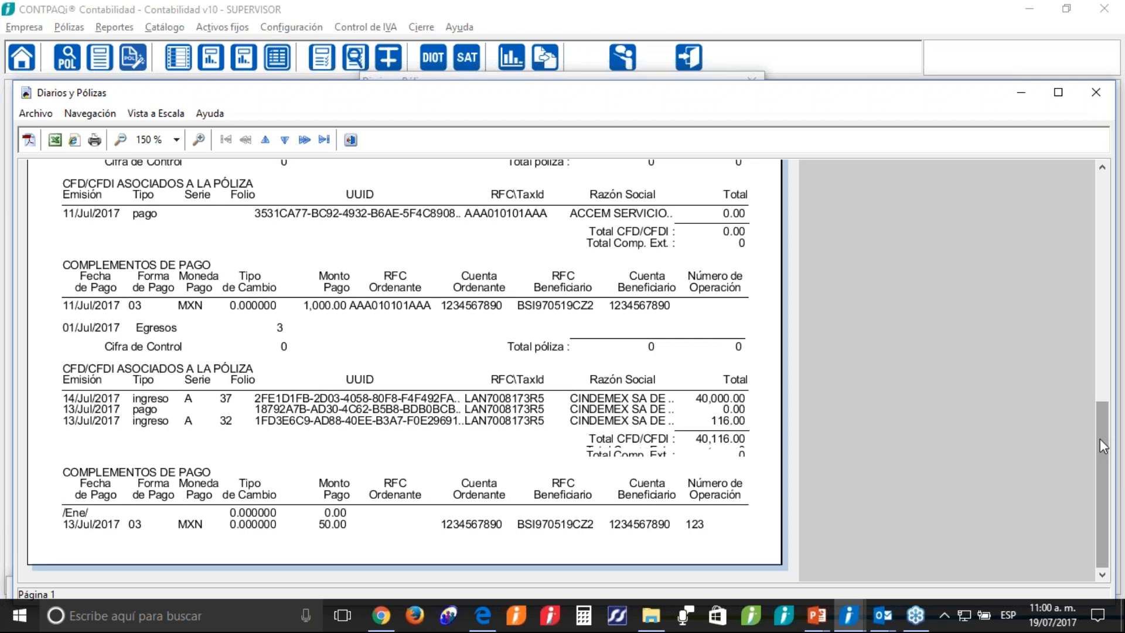
{"action": "left_click_drag", "start_coordinate": [1099, 432], "coordinate": [1081, 211]}
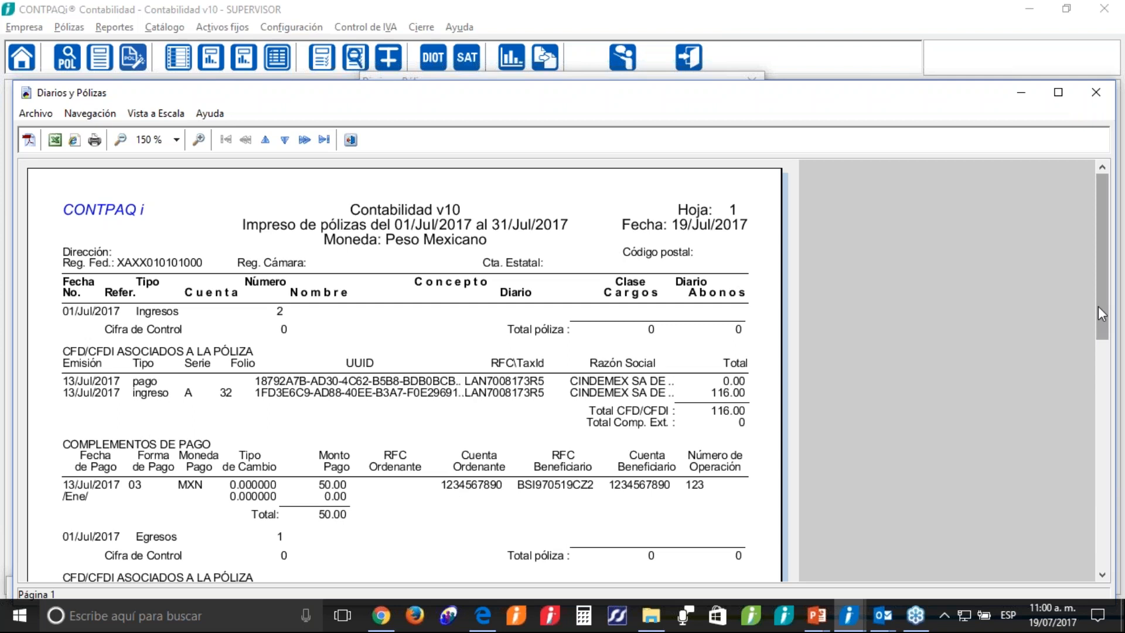
{"action": "left_click_drag", "start_coordinate": [1099, 307], "coordinate": [1113, 539]}
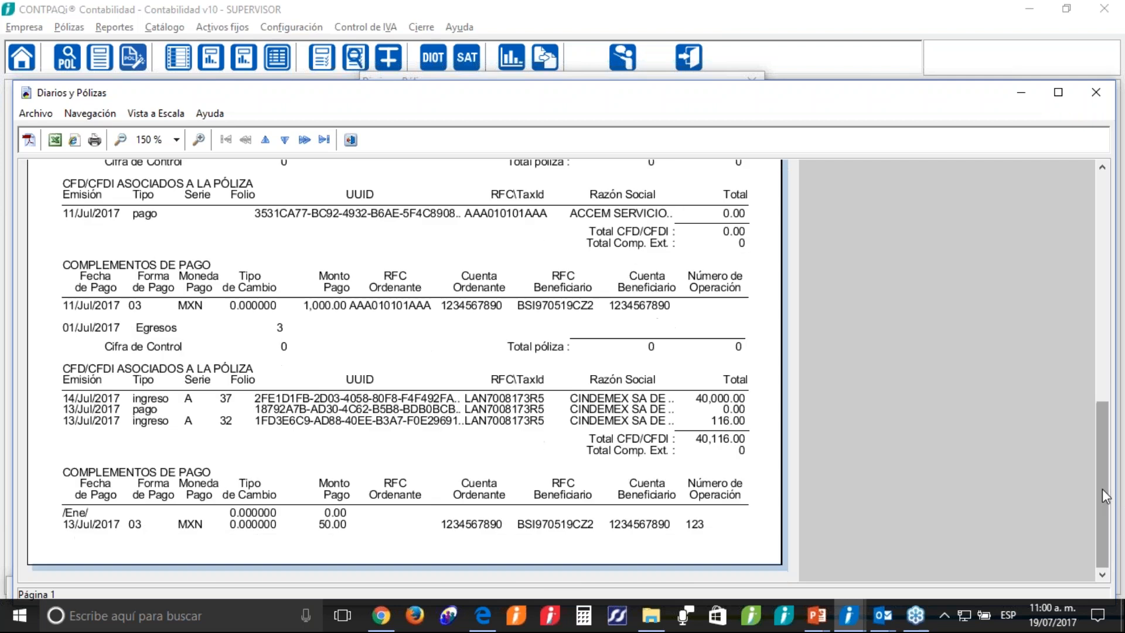
{"action": "left_click_drag", "start_coordinate": [1102, 489], "coordinate": [1102, 258]}
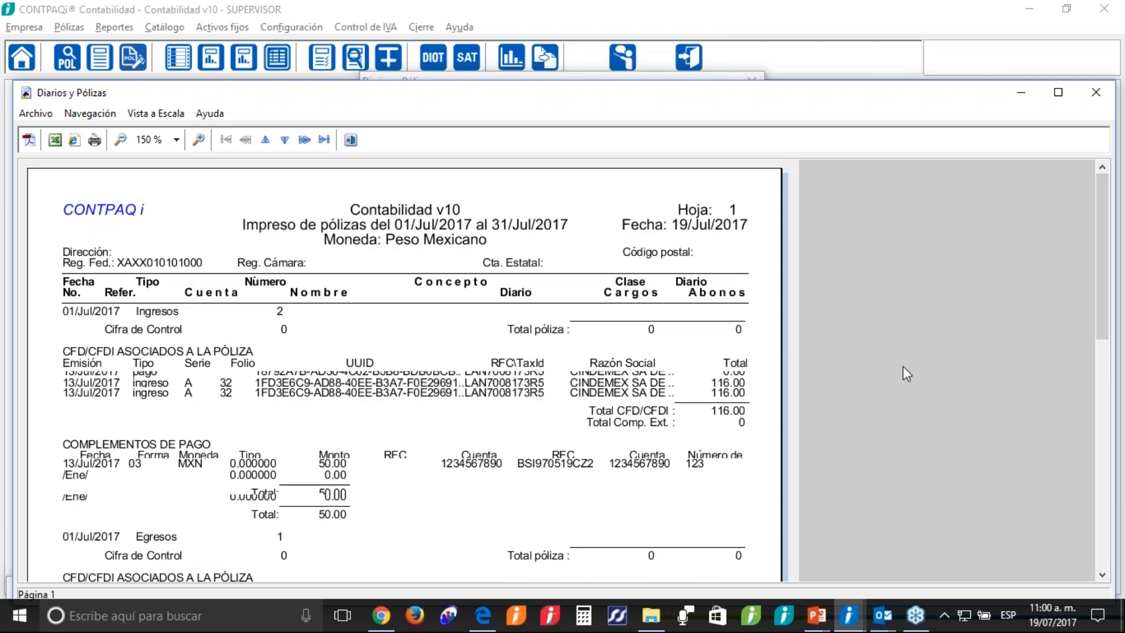
{"action": "scroll", "coordinate": [864, 391], "scroll_direction": "down", "scroll_amount": 10}
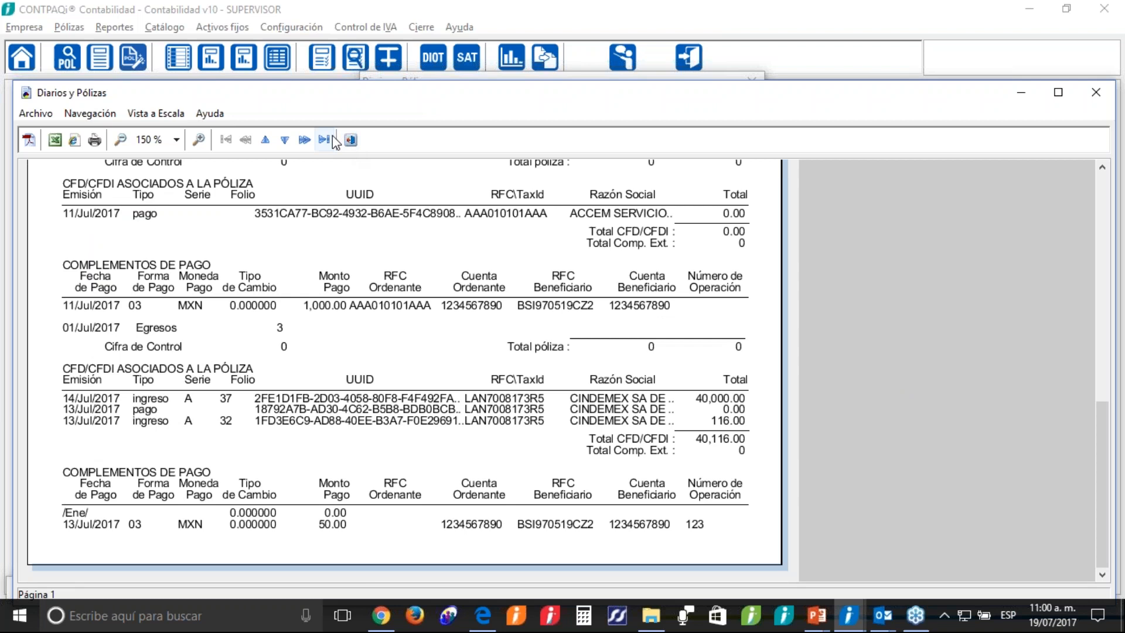
{"action": "left_click", "coordinate": [352, 141]}
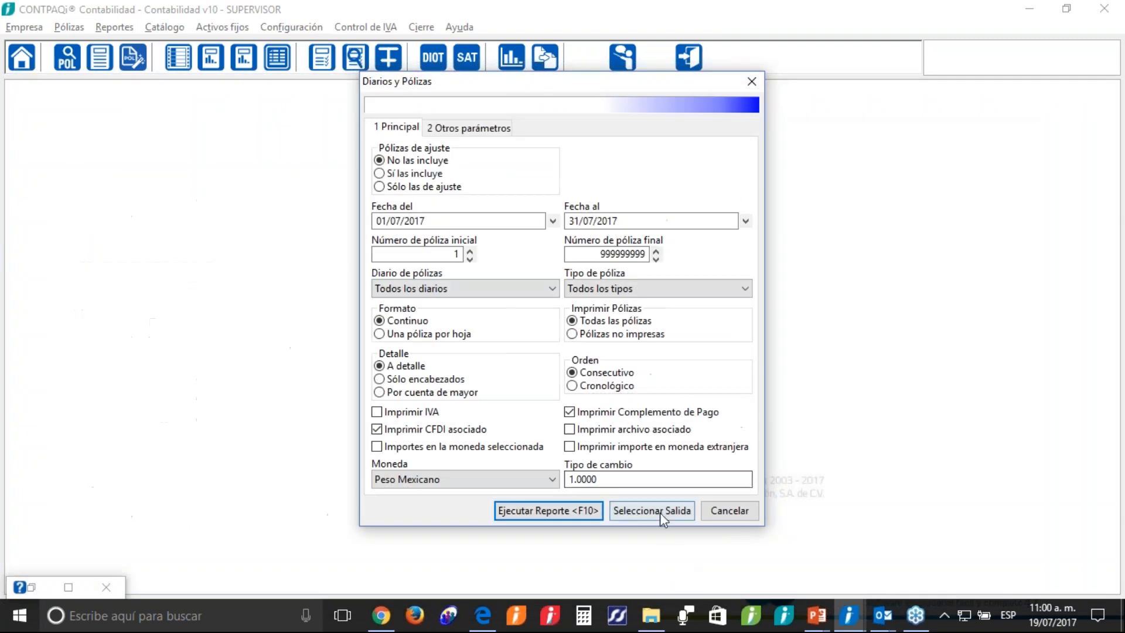
{"action": "left_click", "coordinate": [729, 509]}
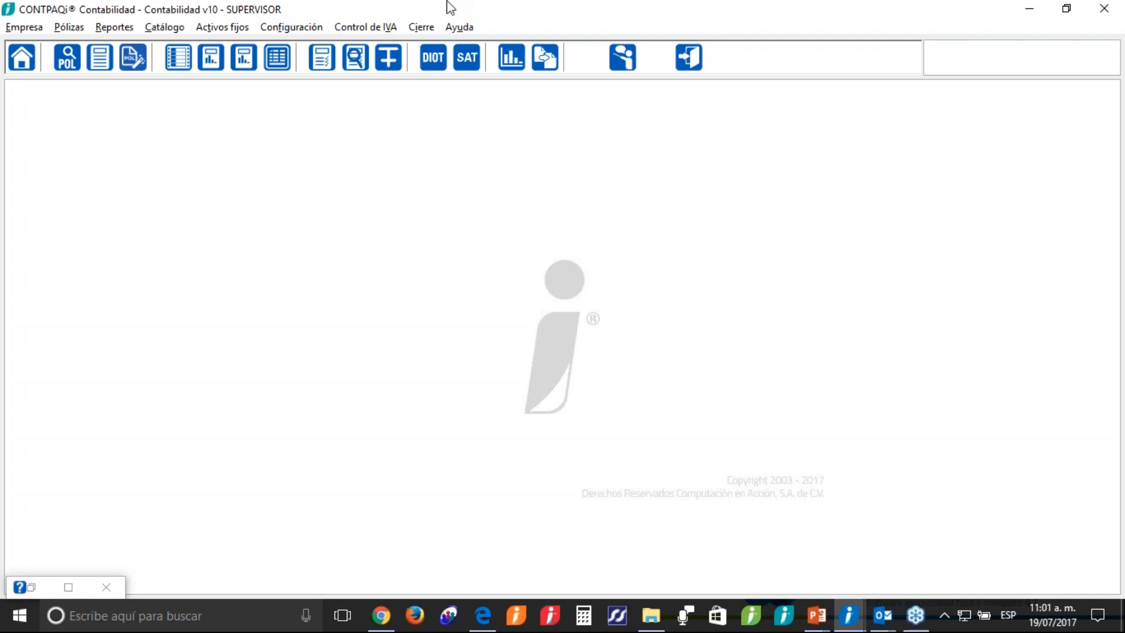
{"action": "left_click", "coordinate": [47, 26]}
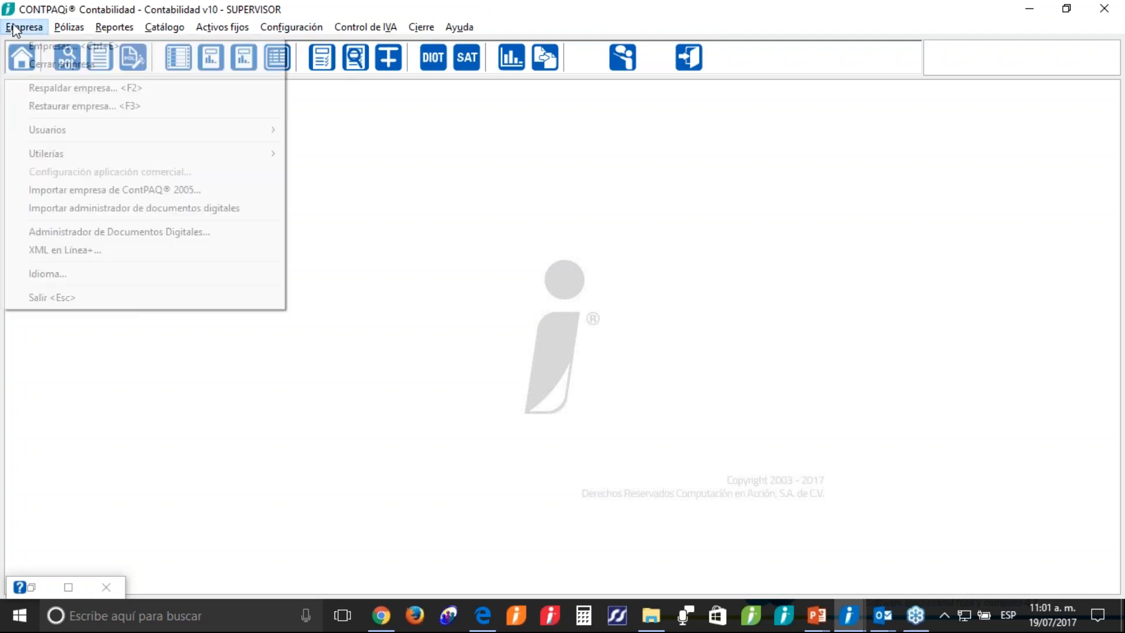
{"action": "mouse_move", "coordinate": [82, 27]}
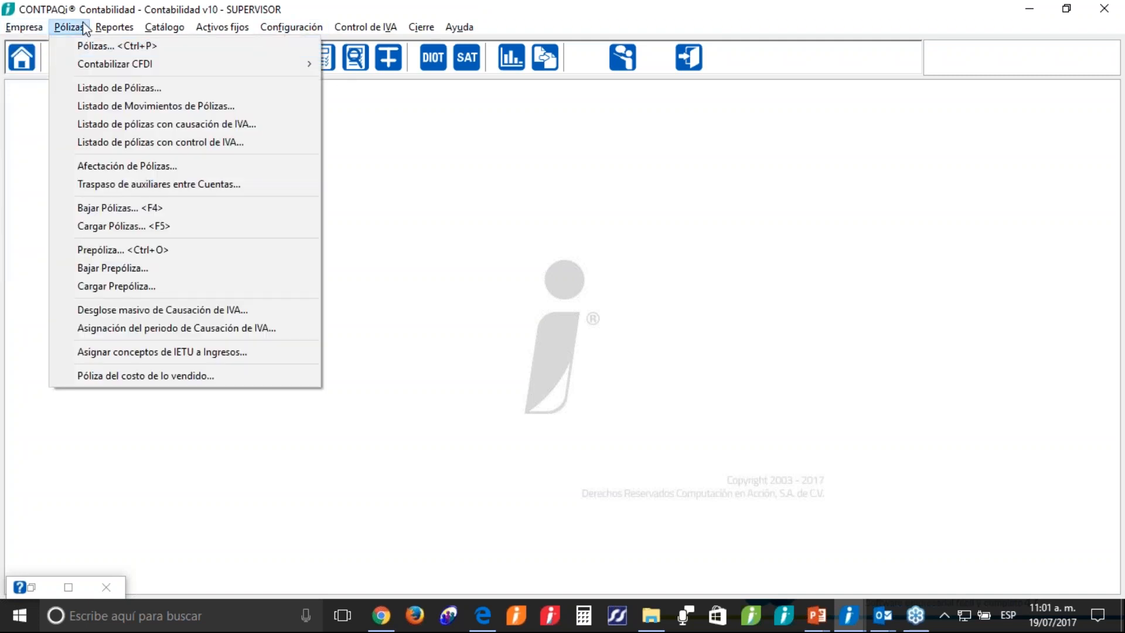
{"action": "left_click", "coordinate": [557, 466]}
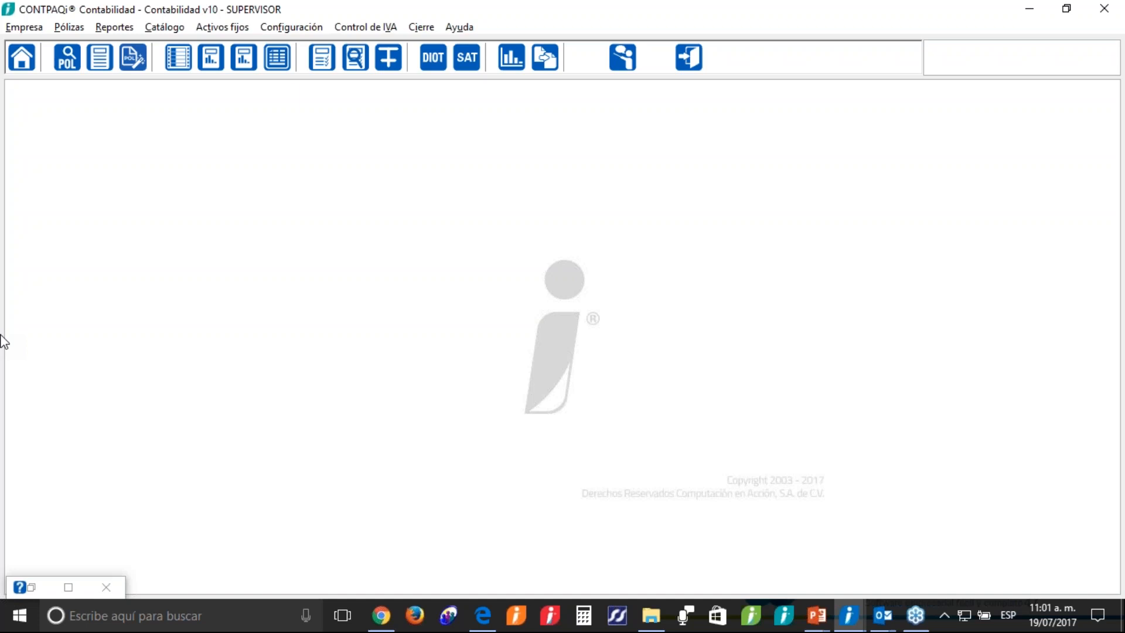
- Switch to the PowerPoint presentation showing the ¿Dudas? slide
{"action": "key", "text": "alt+Tab"}
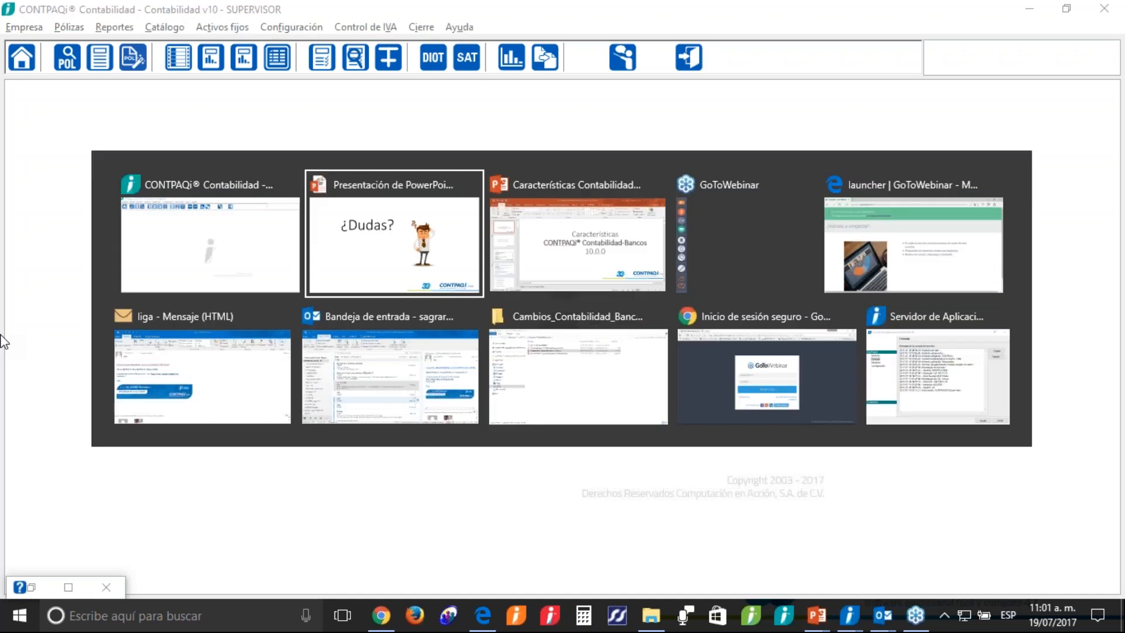
- Switch to the Características Contabilidad_Bancos_10 presentation in PowerPoint, view its last slide thumbnails, and minimize the window
{"action": "key", "text": "alt+Tab"}
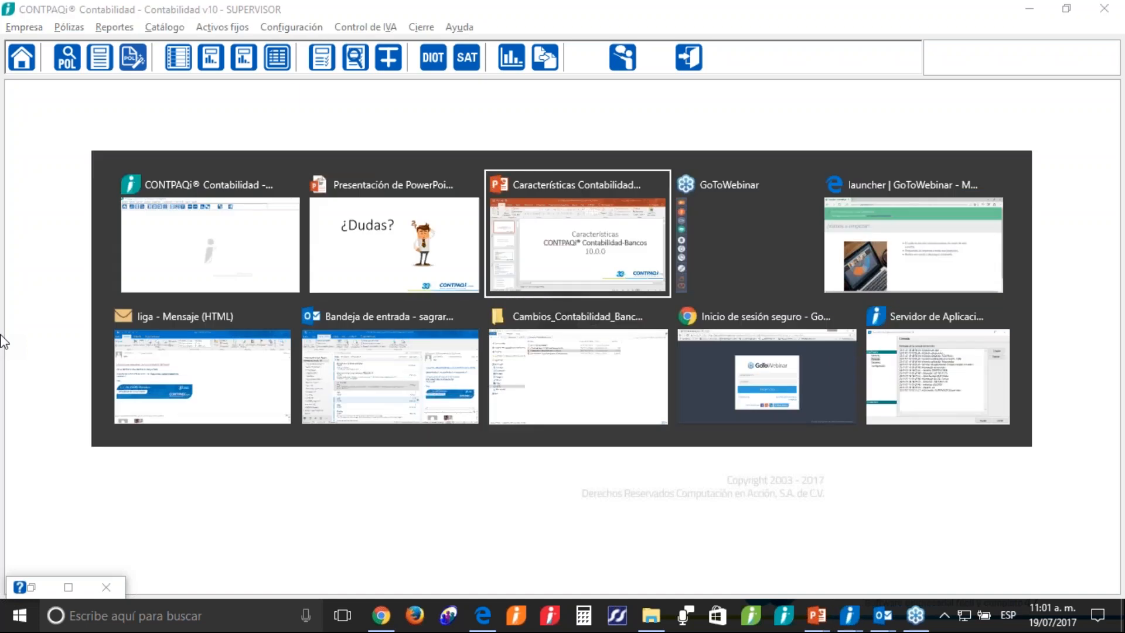
{"action": "left_click_drag", "start_coordinate": [176, 174], "coordinate": [161, 625]}
{"action": "left_click_drag", "start_coordinate": [161, 547], "coordinate": [162, 545]}
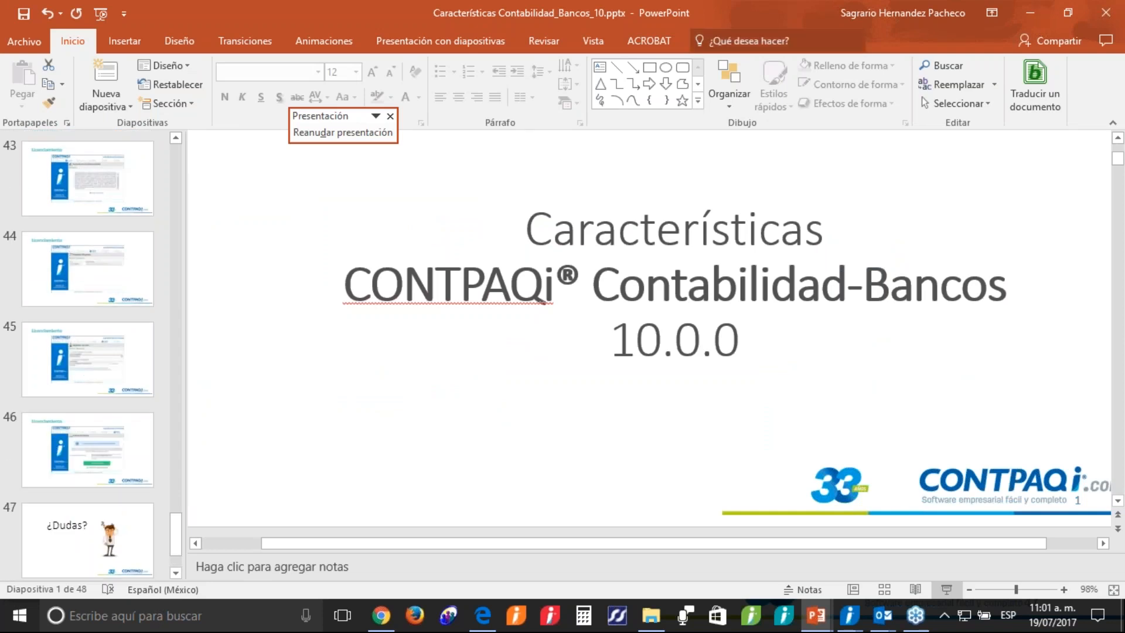
{"action": "left_click", "coordinate": [1027, 19]}
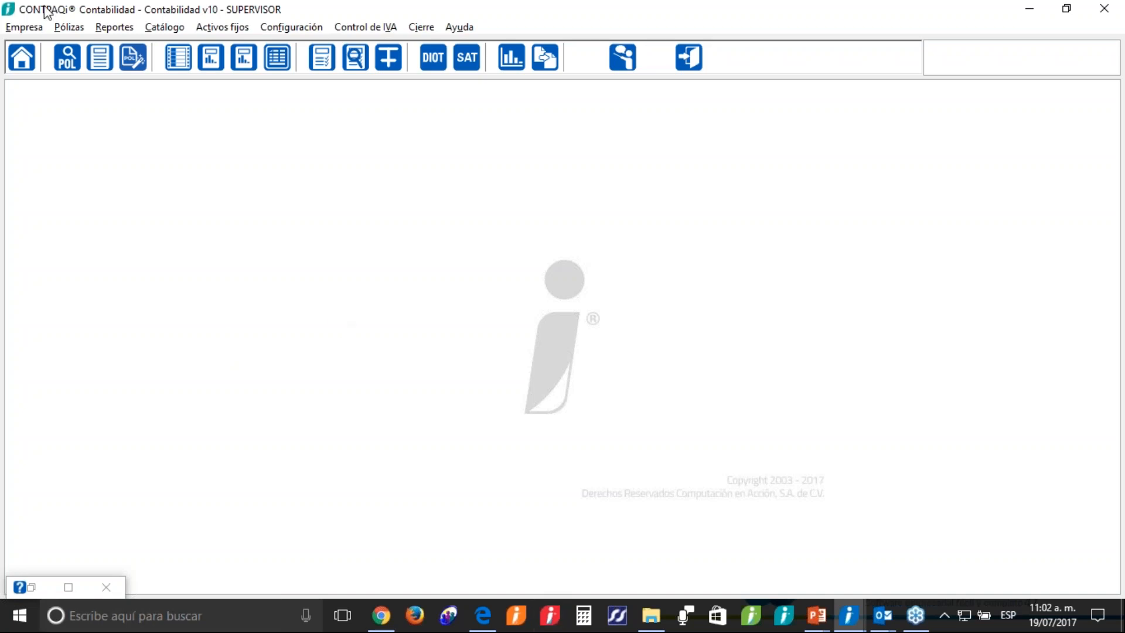
- Open the company's digital document administrator from CONTPAQi Contabilidad and list the Pagos Recibidos in its document viewer
{"action": "left_click", "coordinate": [24, 27]}
{"action": "left_click", "coordinate": [37, 234]}
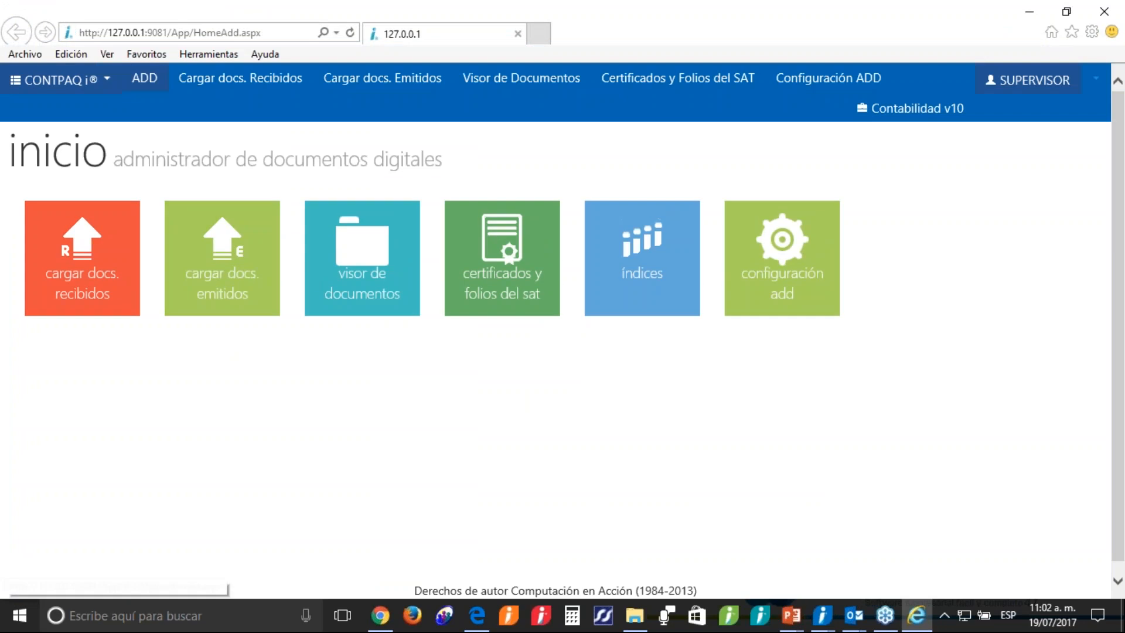
{"action": "left_click", "coordinate": [310, 258]}
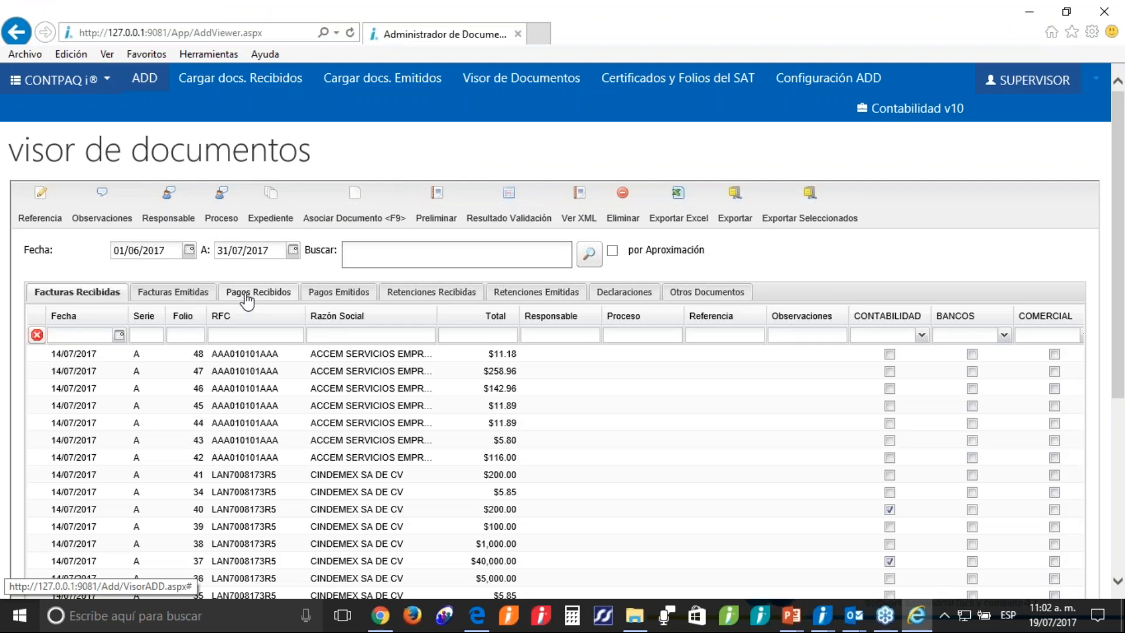
{"action": "left_click", "coordinate": [247, 293]}
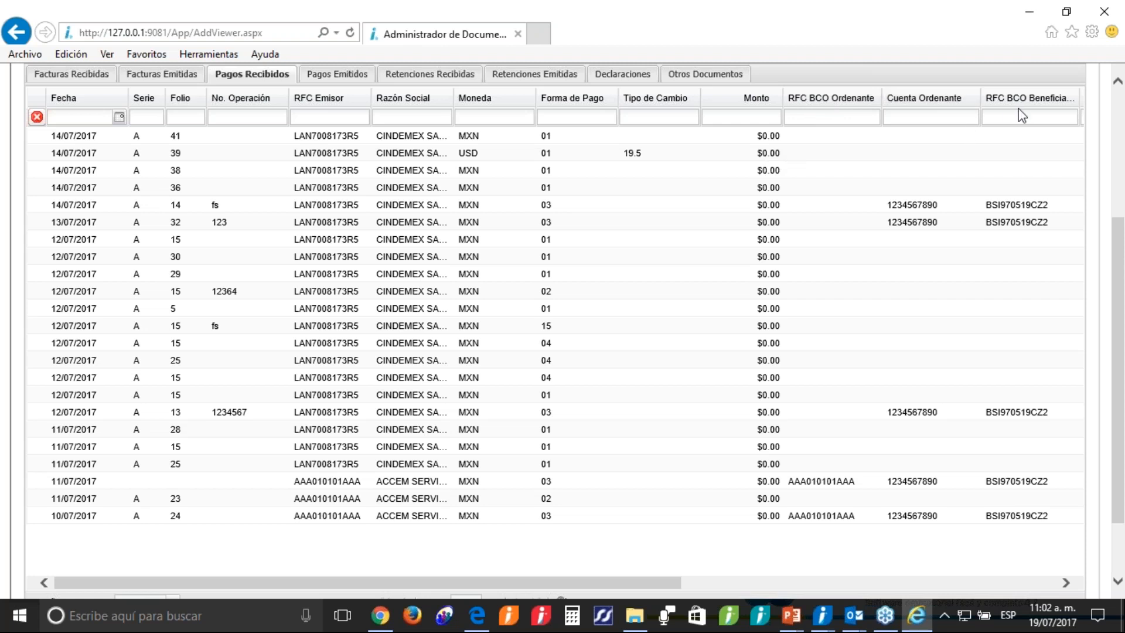
- Examine the received payments' columns, from bank RFCs and accounts to the CONTABILIDAD mark, UUID and Estatus, and return to the first columns
{"action": "left_click", "coordinate": [1062, 582]}
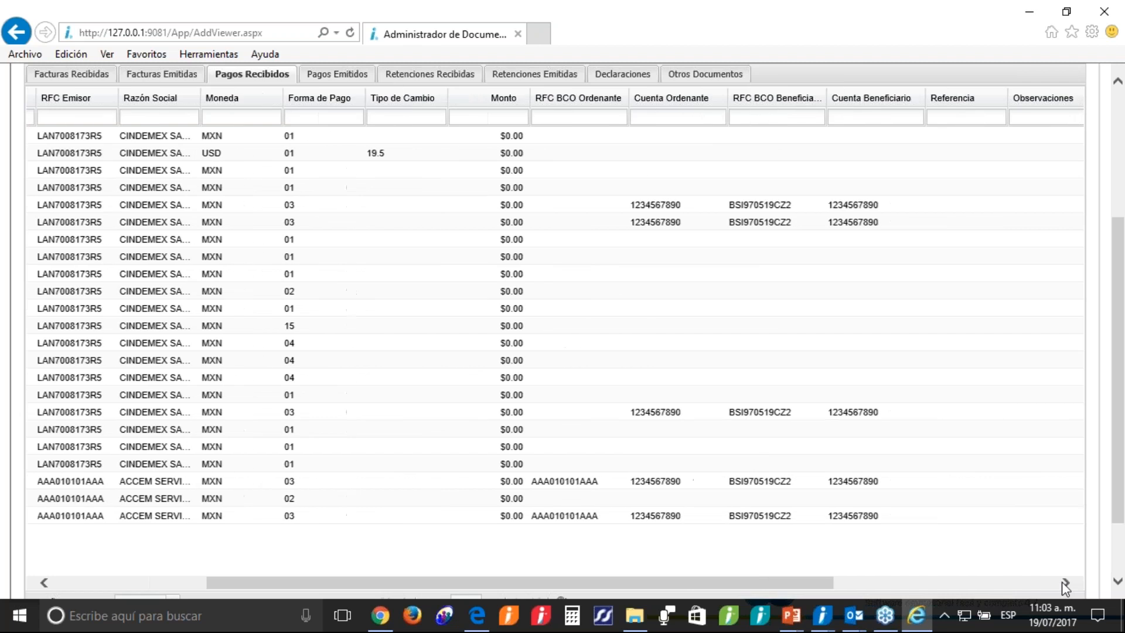
{"action": "left_click", "coordinate": [1061, 581]}
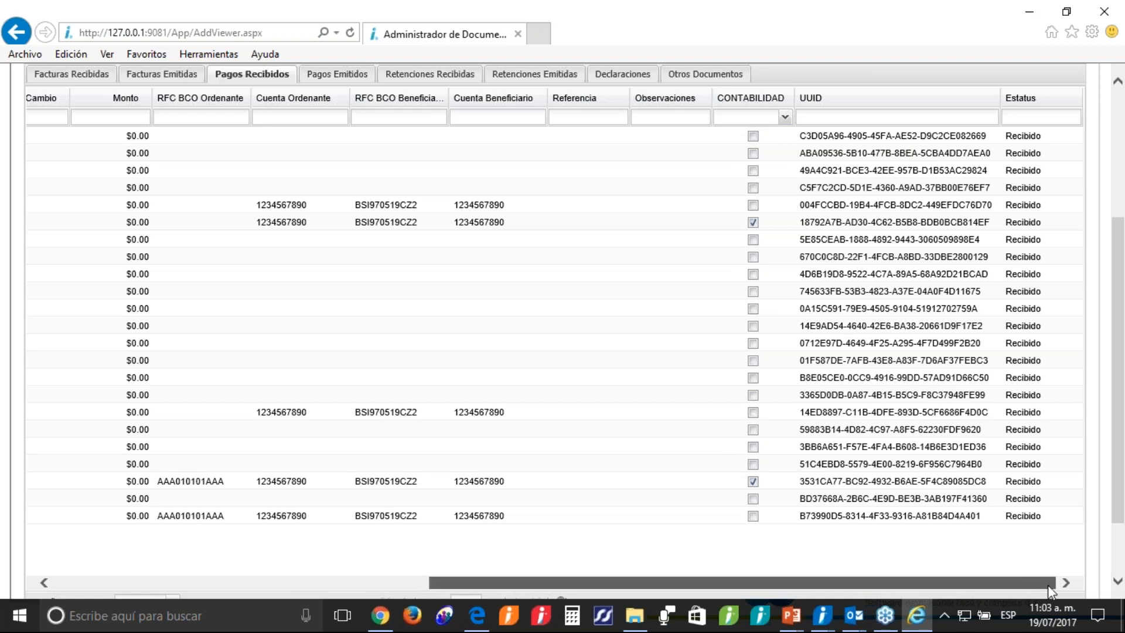
{"action": "left_click_drag", "start_coordinate": [1037, 585], "coordinate": [1051, 553]}
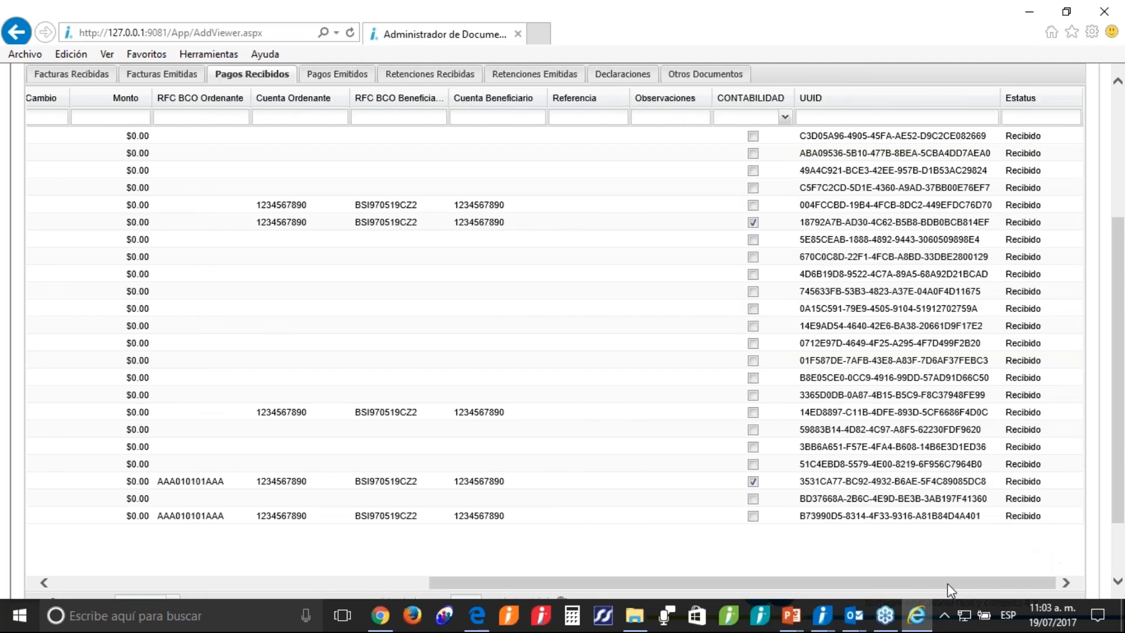
{"action": "left_click_drag", "start_coordinate": [926, 583], "coordinate": [551, 583]}
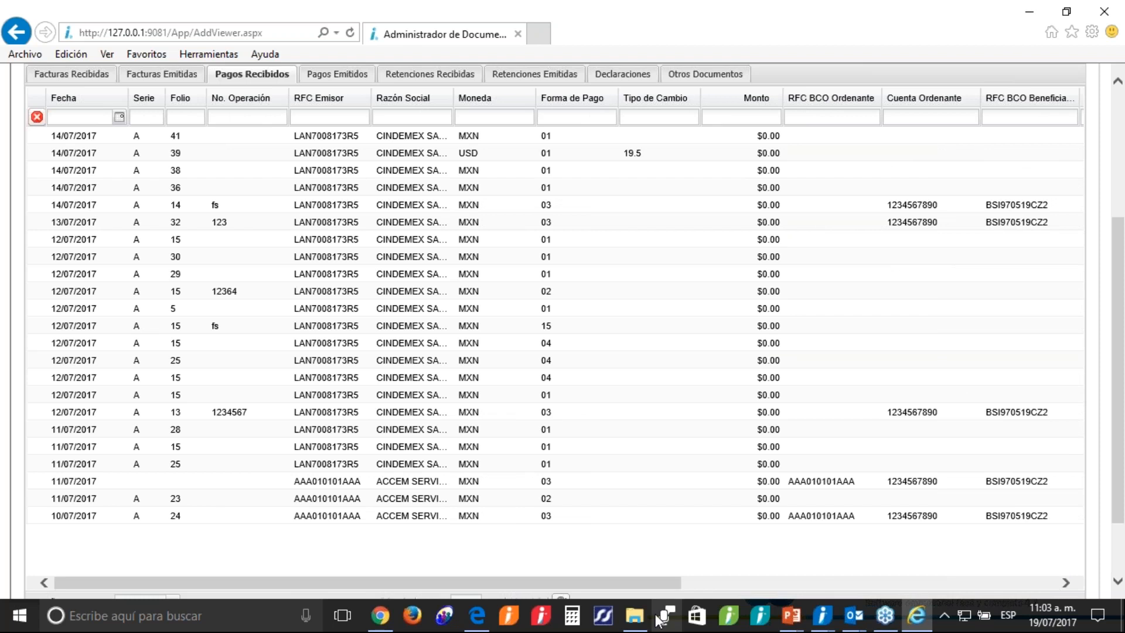
{"action": "left_click_drag", "start_coordinate": [494, 583], "coordinate": [325, 596]}
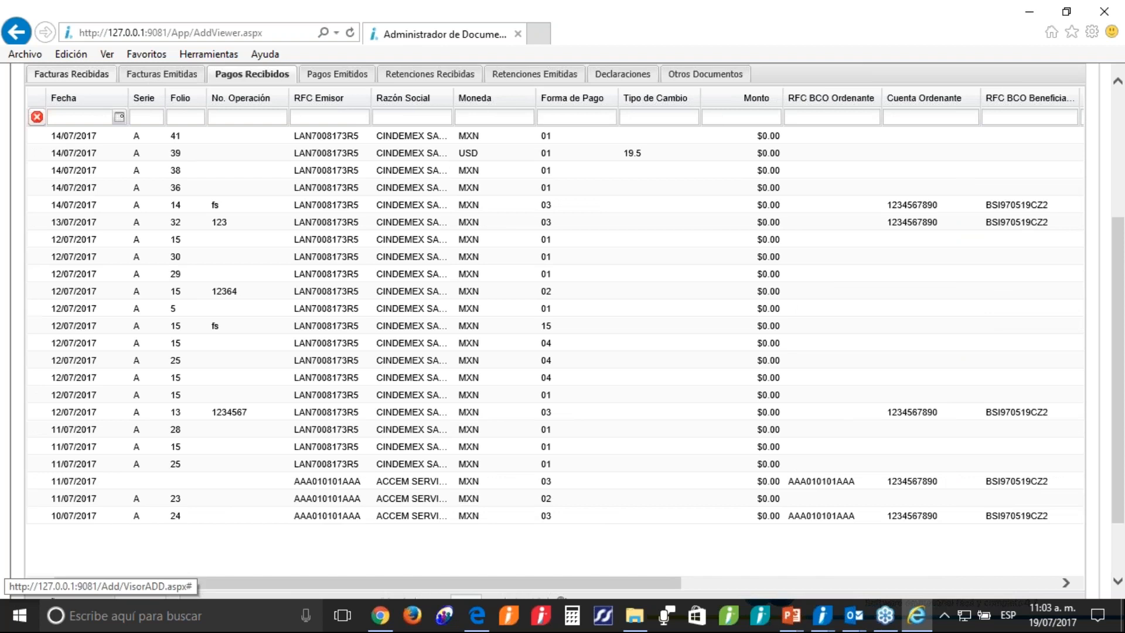
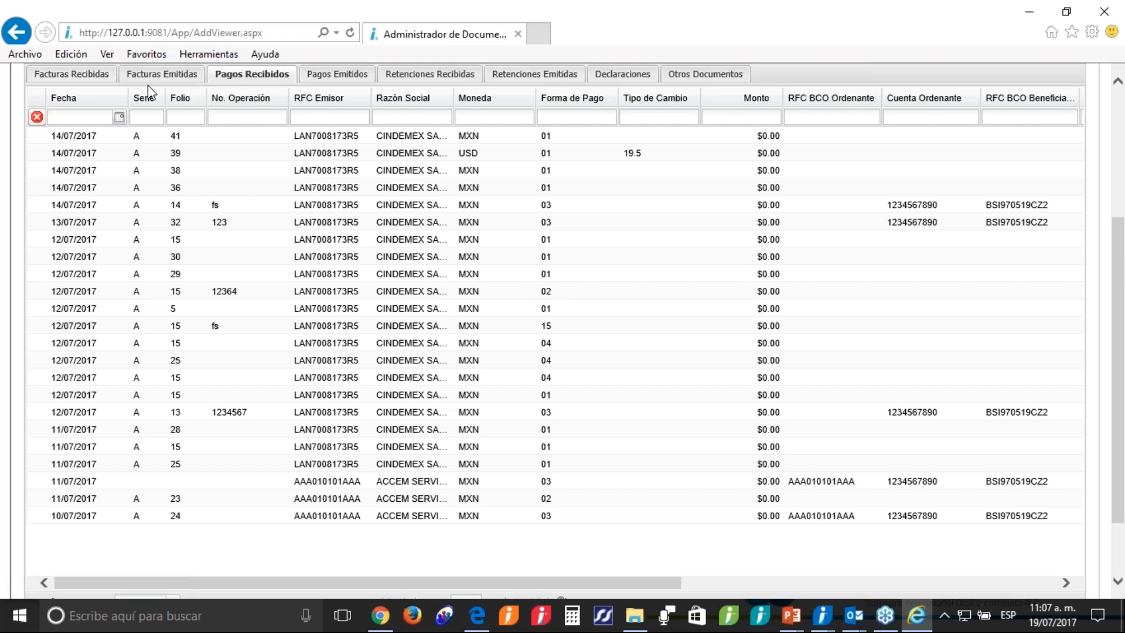
{"action": "scroll", "coordinate": [637, 390], "scroll_direction": "up", "scroll_amount": 4}
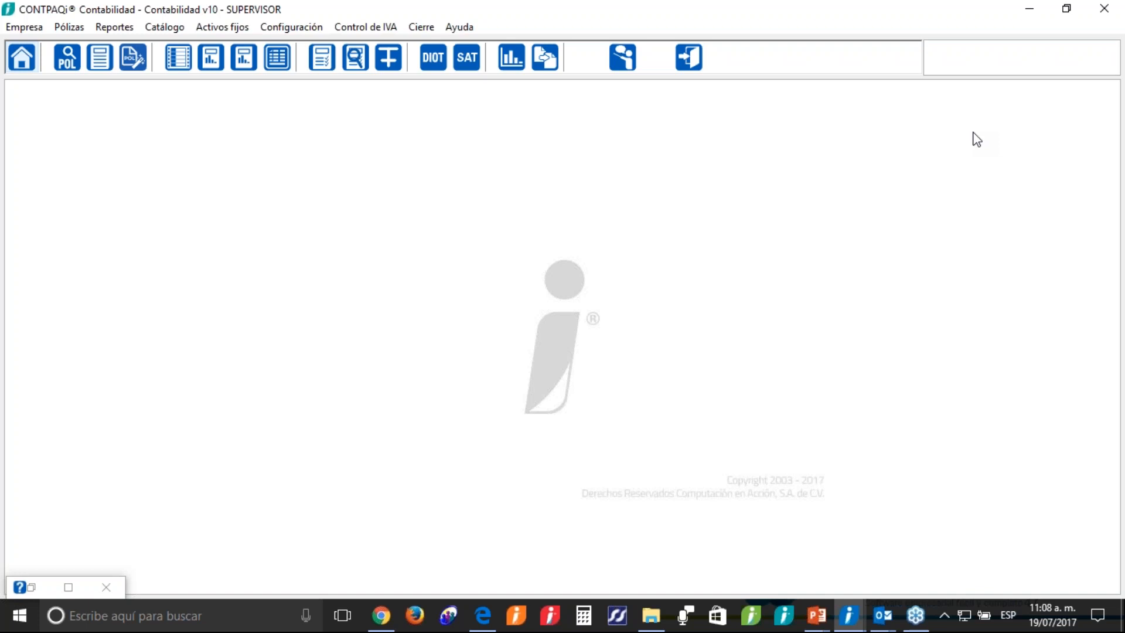
{"action": "left_click", "coordinate": [69, 27]}
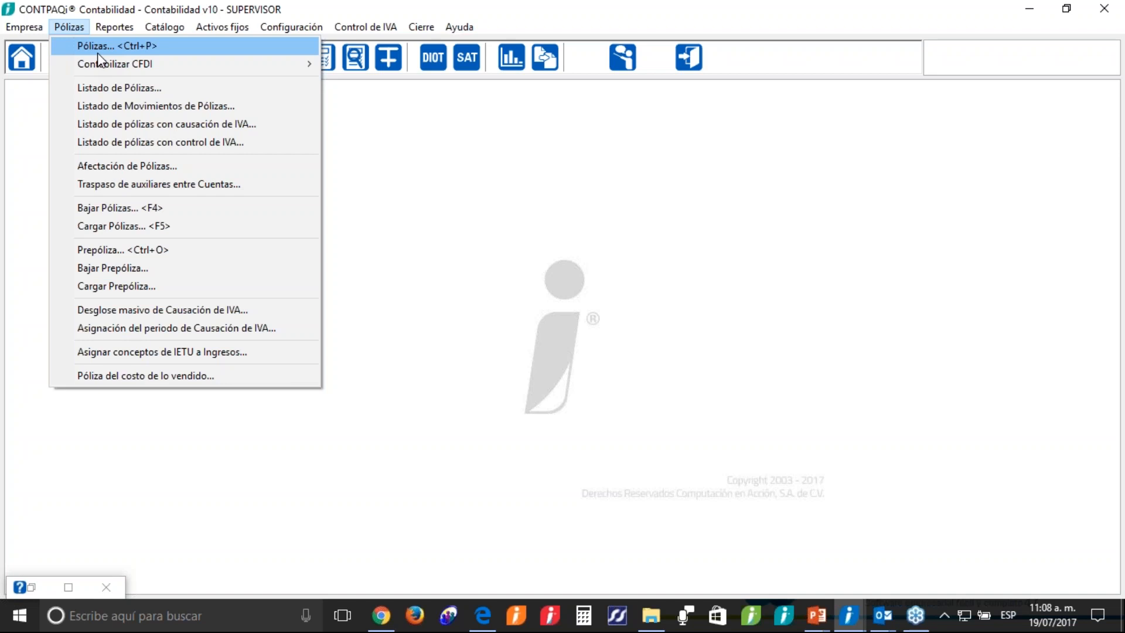
{"action": "mouse_move", "coordinate": [117, 27]}
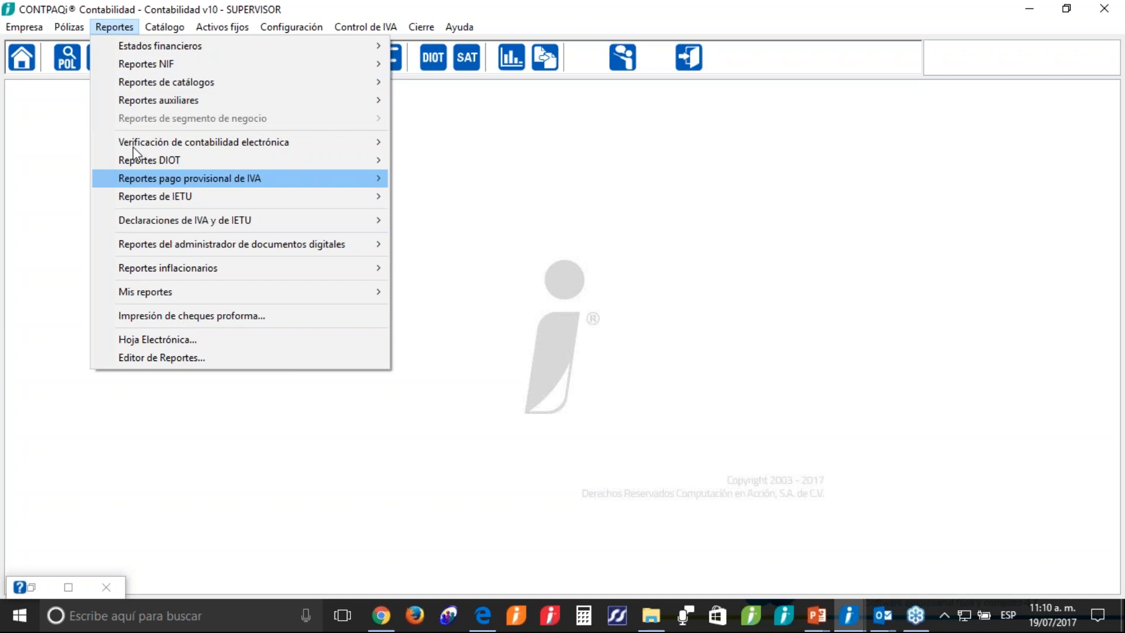
{"action": "mouse_move", "coordinate": [70, 27]}
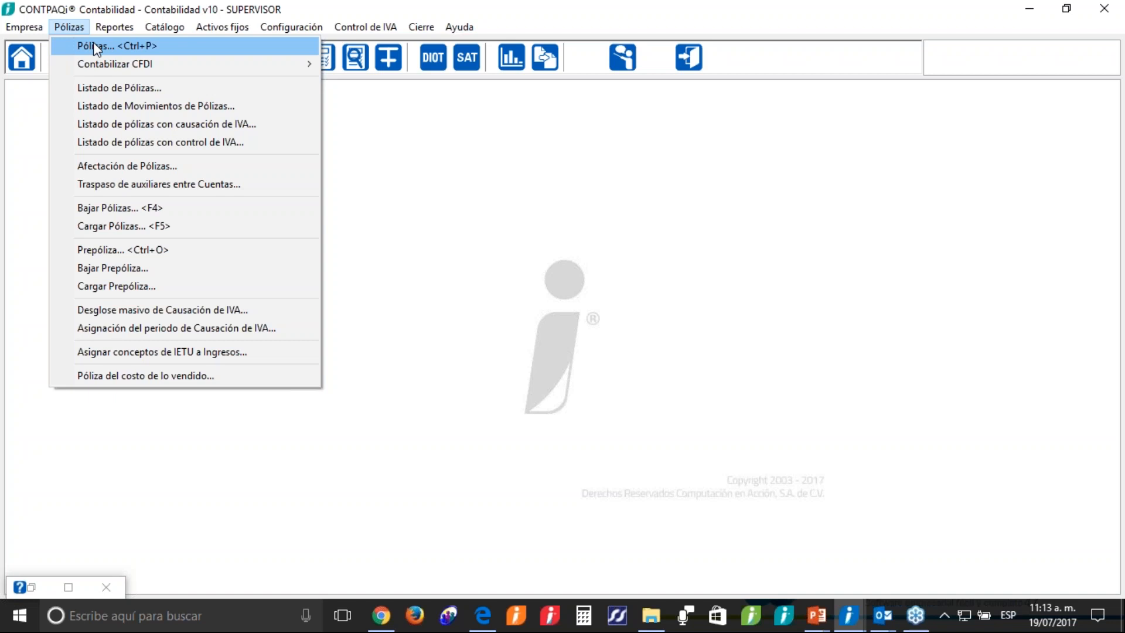
- Switch to the Características Contabilidad_Bancos_10 presentation in PowerPoint
{"action": "left_click", "coordinate": [824, 609]}
{"action": "left_click", "coordinate": [736, 558]}
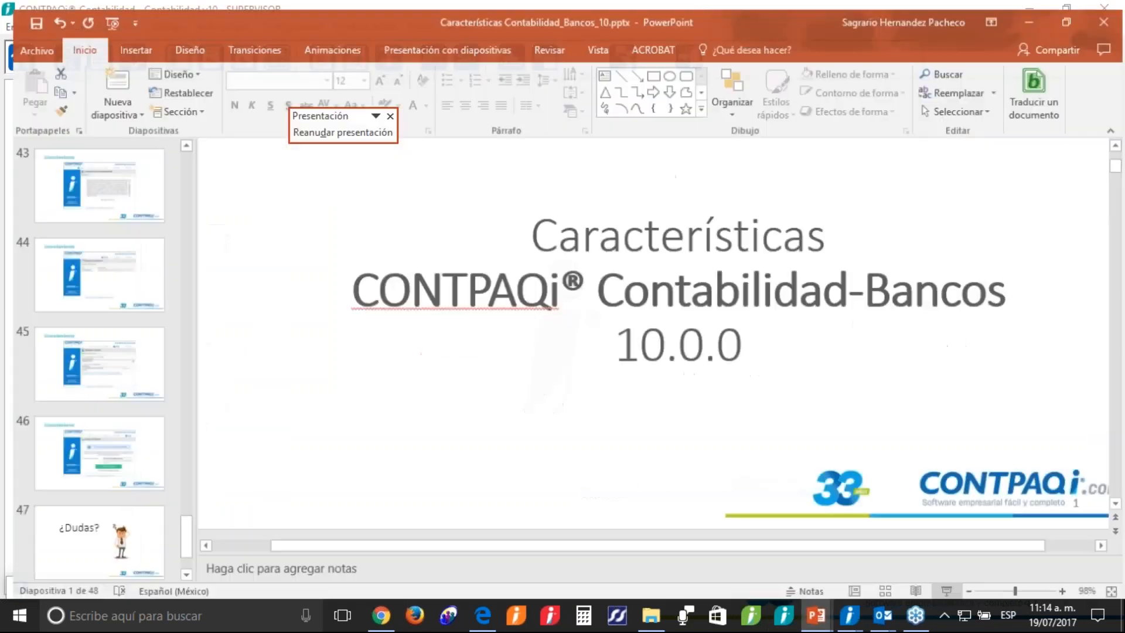
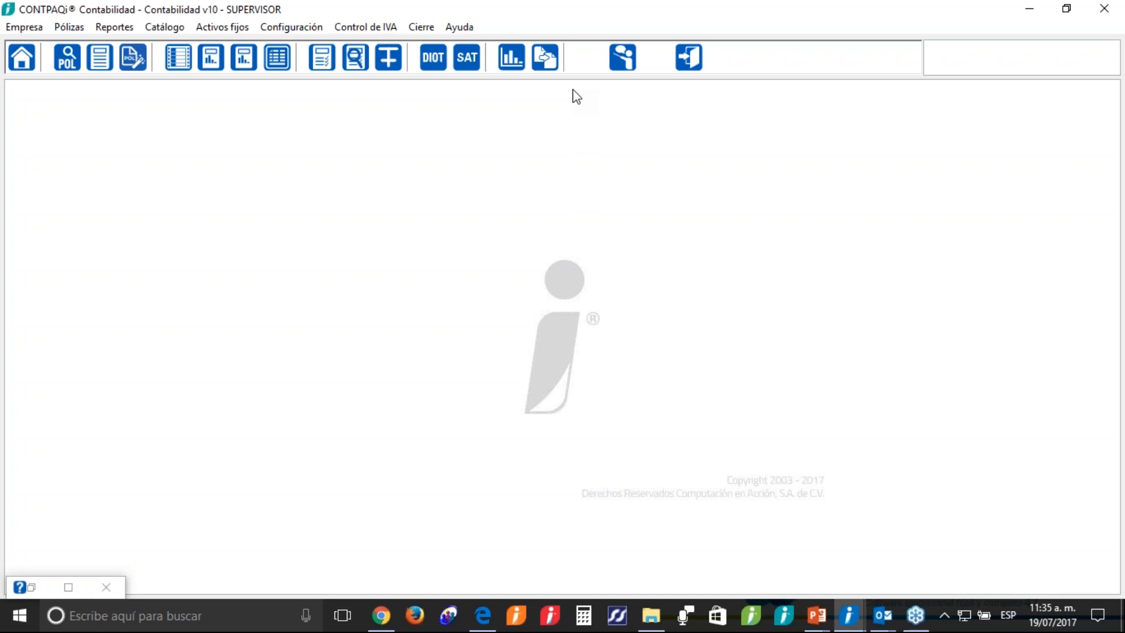
- Run the Diarios y Pólizas report for 01/07/2017 to 31/07/2017 with Imprimir Complemento de Pago and Imprimir CFDI asociado enabled
{"action": "left_click", "coordinate": [114, 27]}
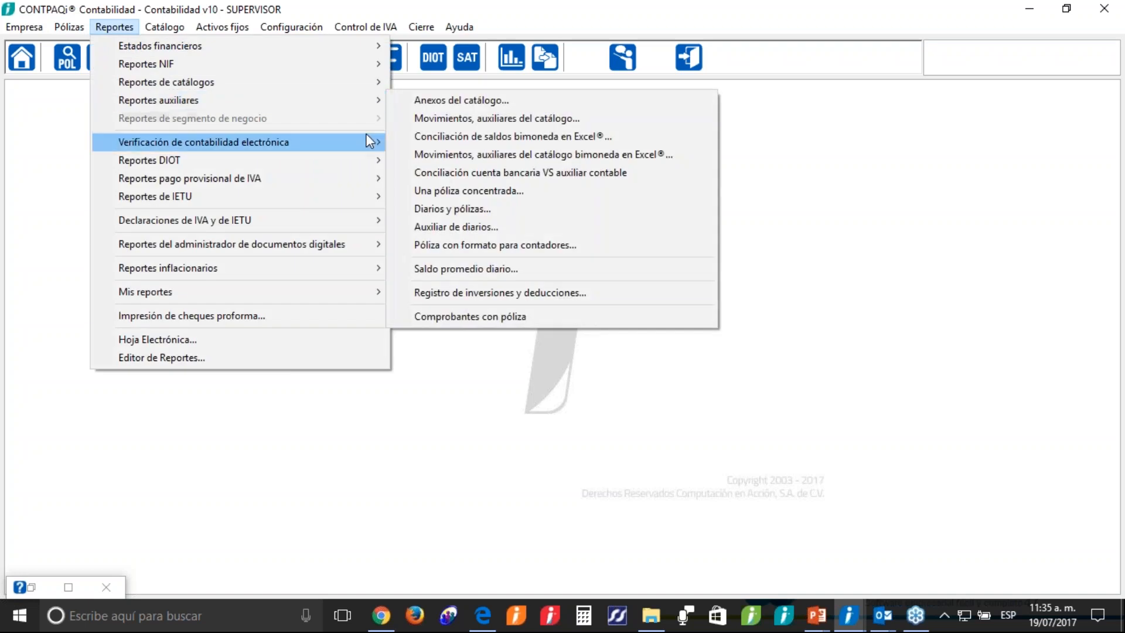
{"action": "left_click", "coordinate": [477, 209]}
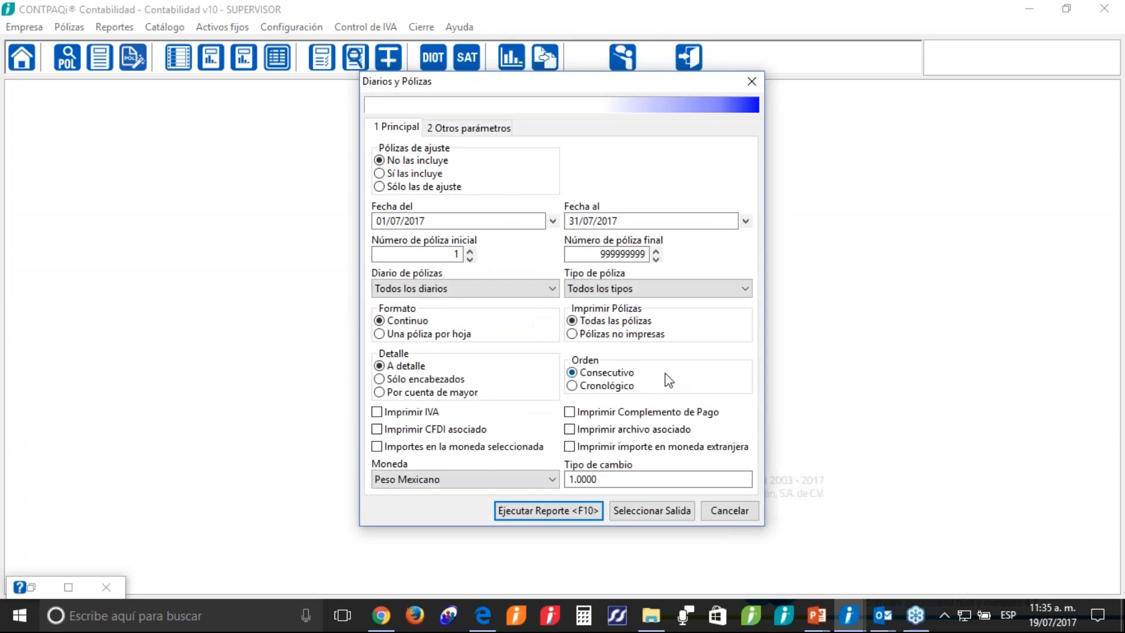
{"action": "left_click", "coordinate": [570, 413]}
{"action": "left_click", "coordinate": [376, 429]}
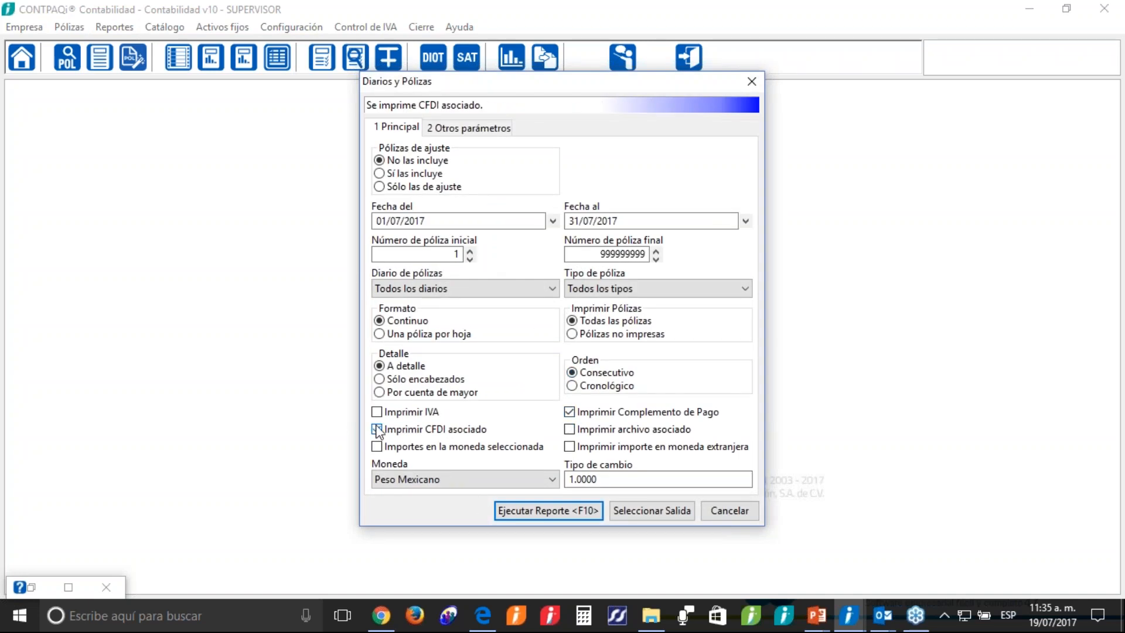
{"action": "left_click", "coordinate": [588, 513]}
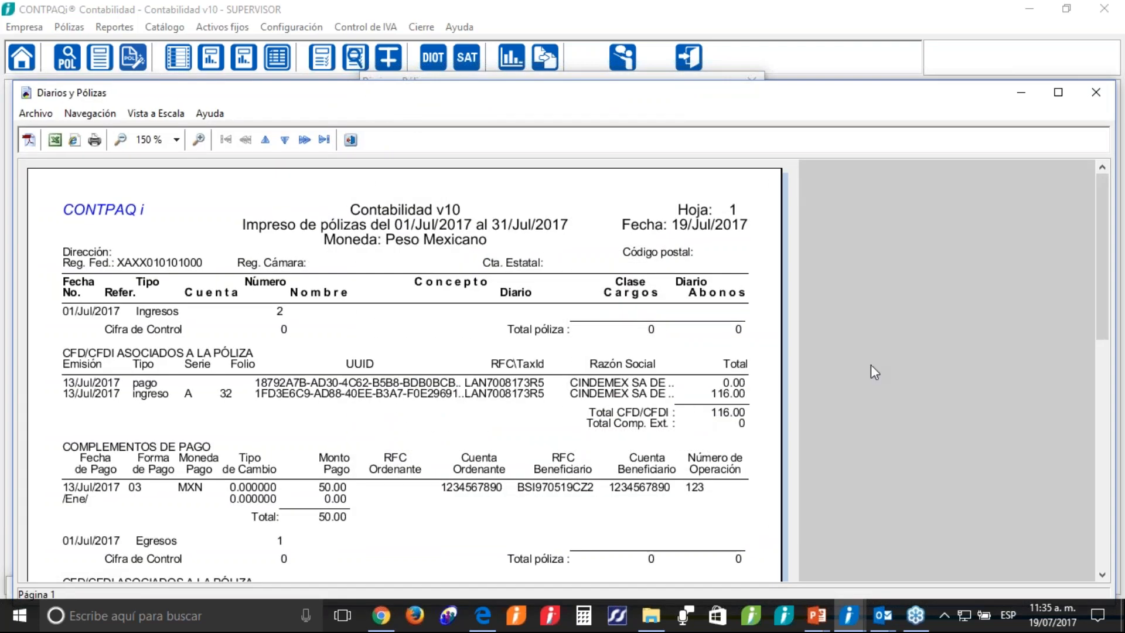
- Review the associated CFDI and payment complements of the Ingresos and Egresos policies, and close the report and its parameters
{"action": "scroll", "coordinate": [846, 361], "scroll_direction": "down", "scroll_amount": 5}
{"action": "scroll", "coordinate": [846, 361], "scroll_direction": "up", "scroll_amount": 5}
{"action": "scroll", "coordinate": [842, 400], "scroll_direction": "down", "scroll_amount": 5}
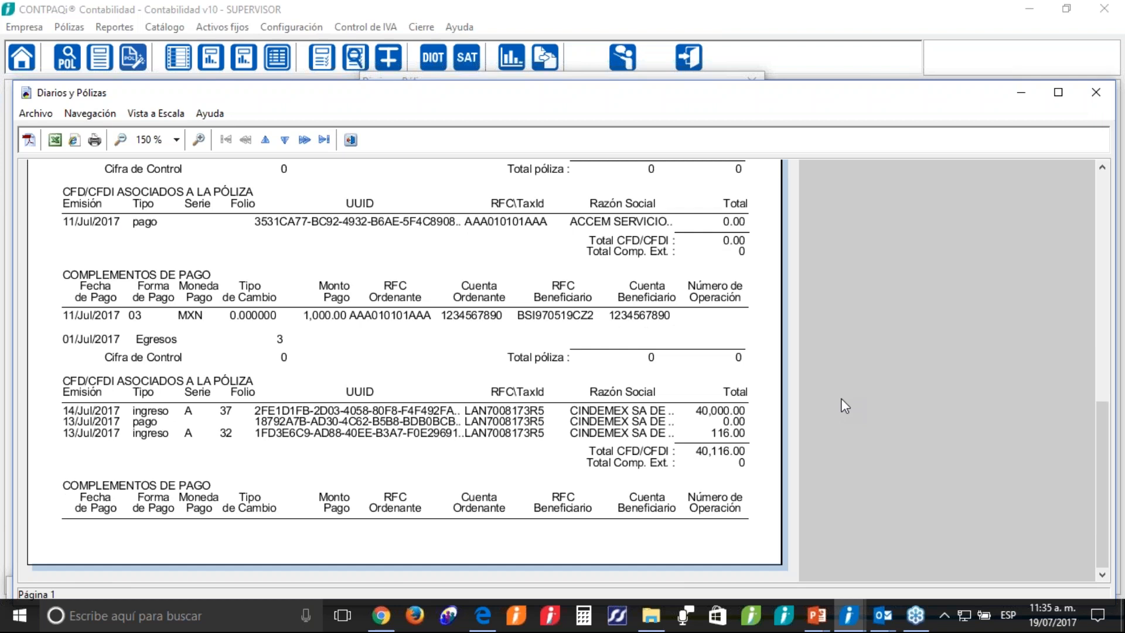
{"action": "scroll", "coordinate": [841, 399], "scroll_direction": "up", "scroll_amount": 5}
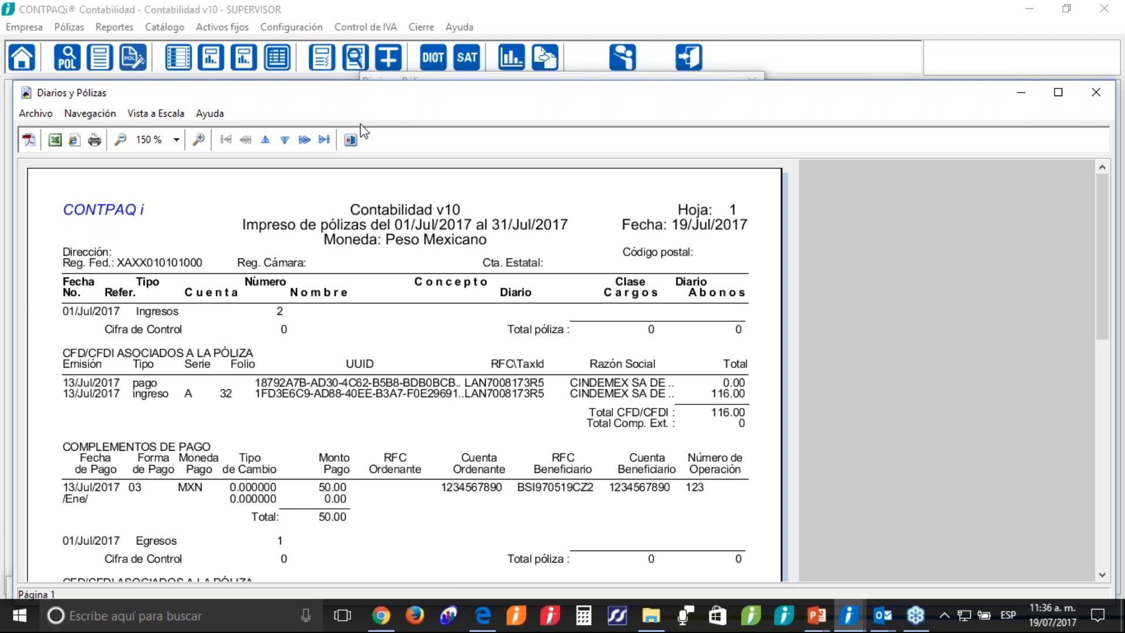
{"action": "left_click", "coordinate": [355, 141]}
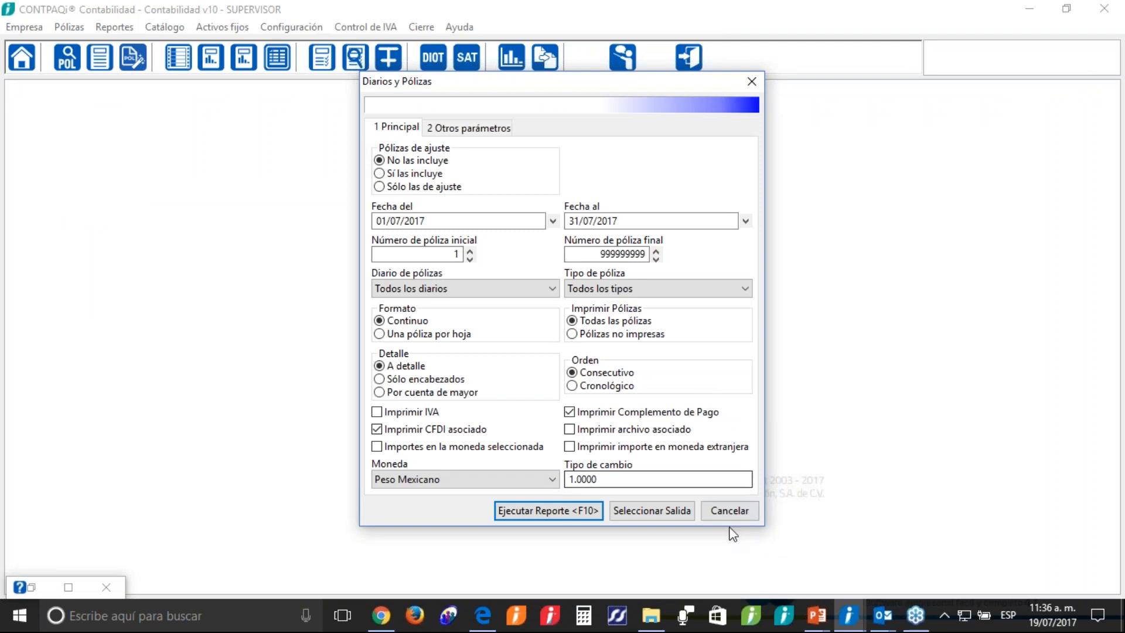
{"action": "left_click", "coordinate": [754, 508]}
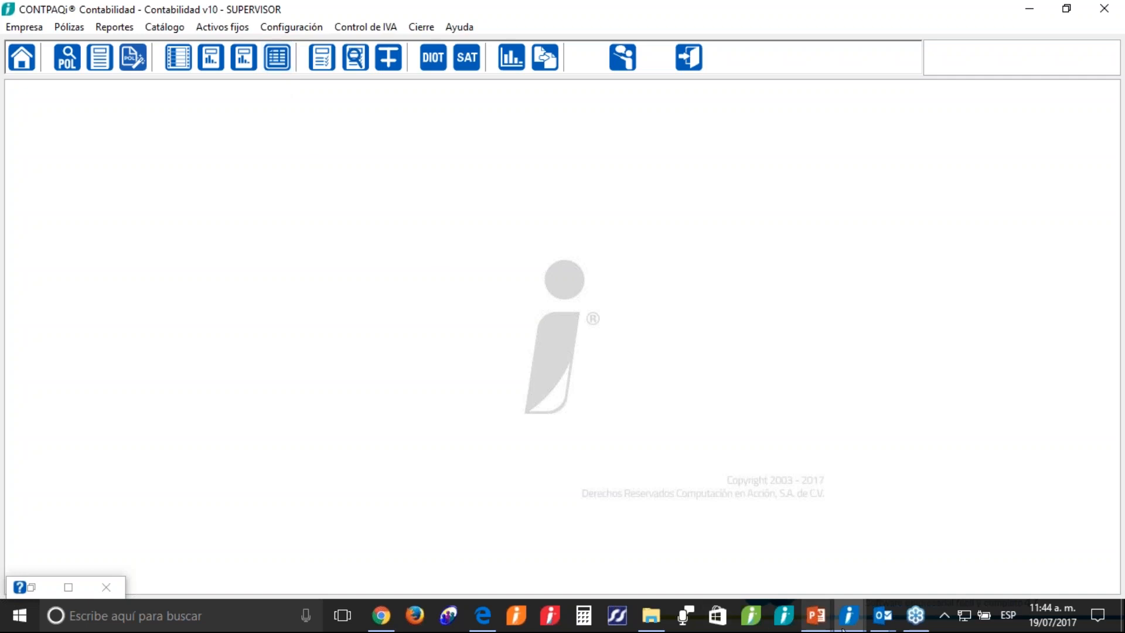
- Switch to the Características Contabilidad_Bancos_10 presentation at the release dates slide and maximize its window
{"action": "mouse_move", "coordinate": [815, 621]}
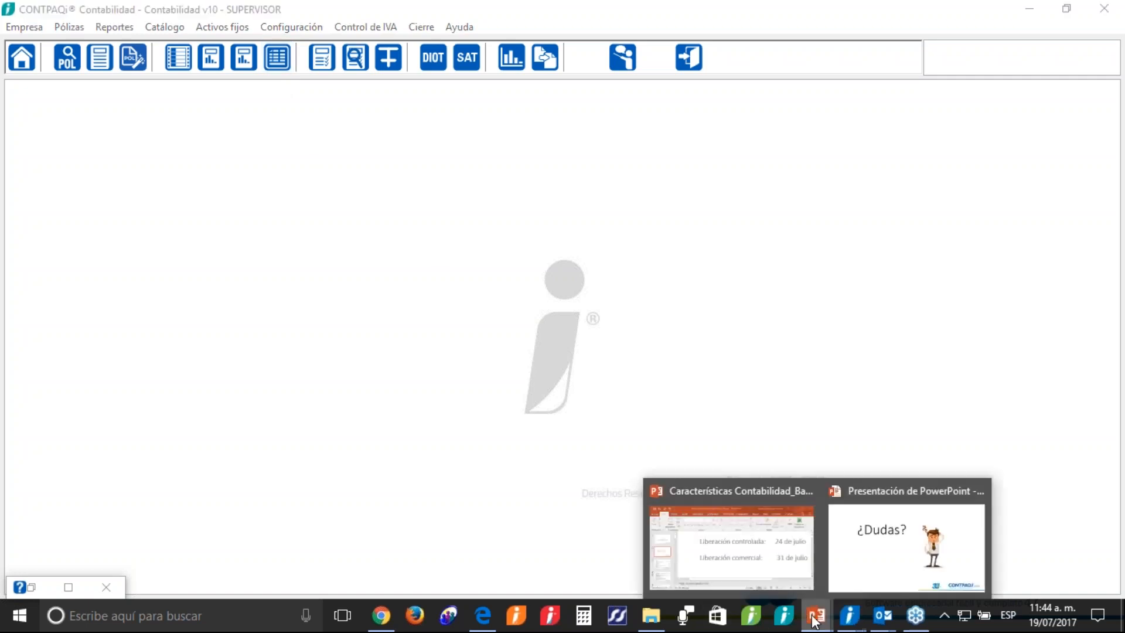
{"action": "left_click", "coordinate": [702, 540]}
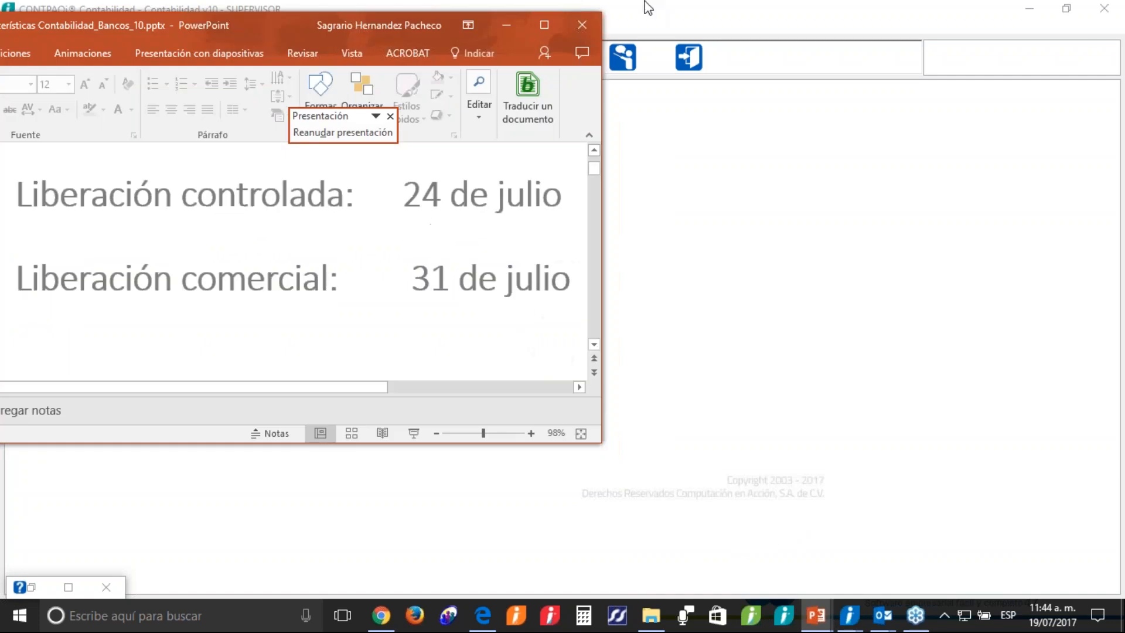
{"action": "left_click", "coordinate": [546, 23]}
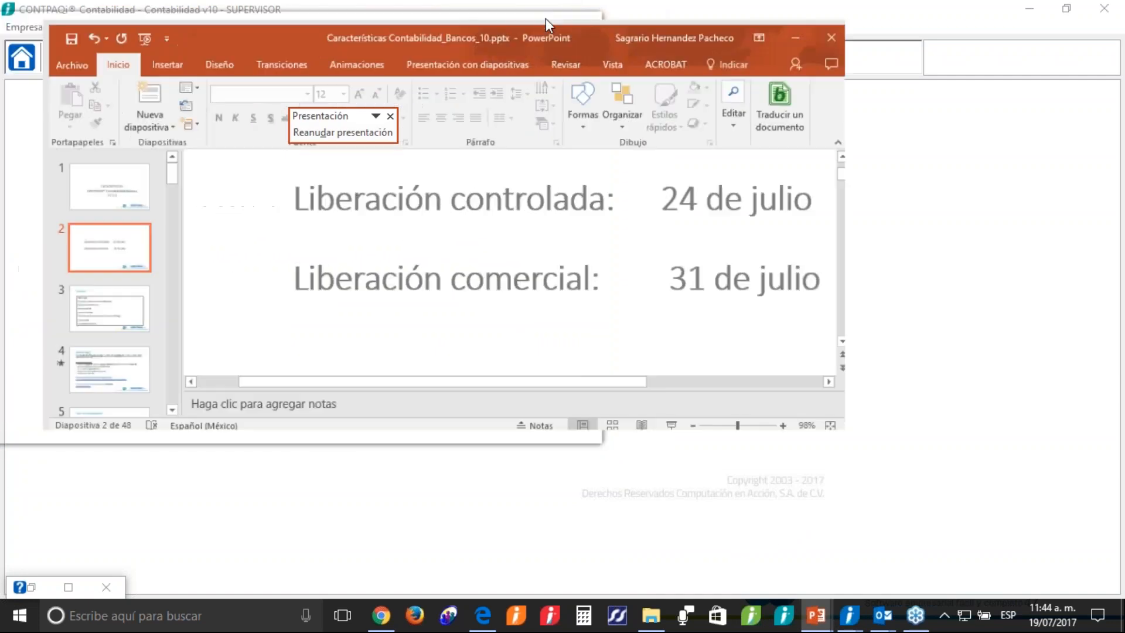